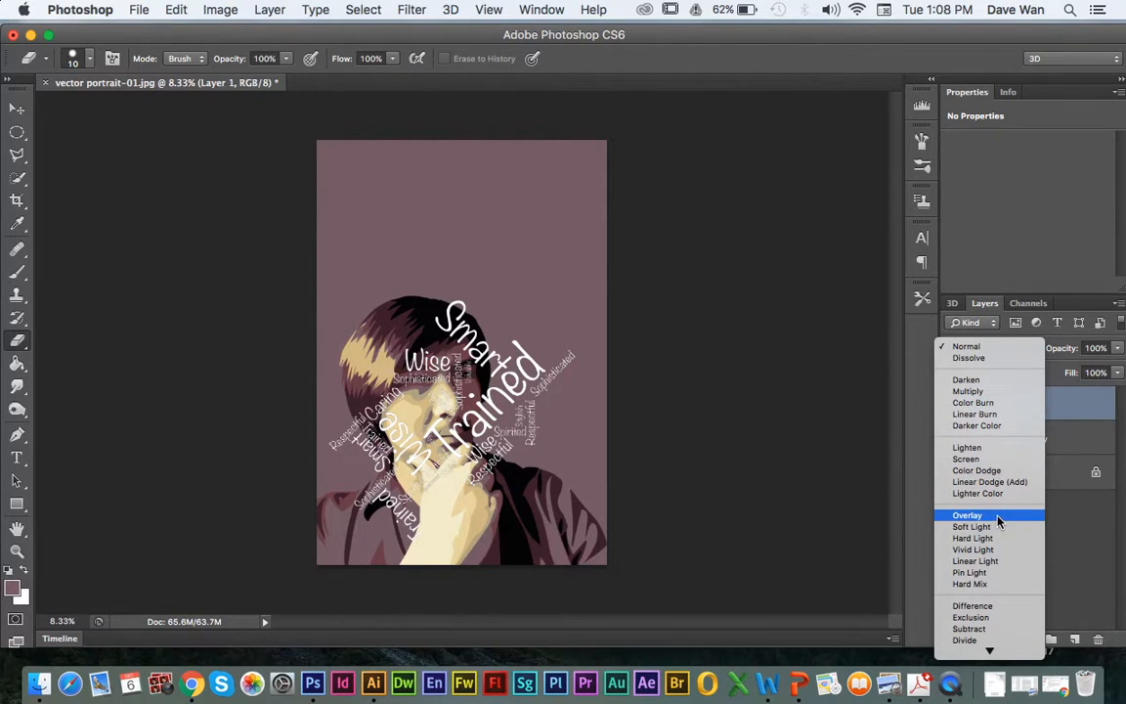
# Set the word-cloud layer's blend mode to Overlay and reposition it over the portrait's face and hand.
pyautogui.click(999, 515)
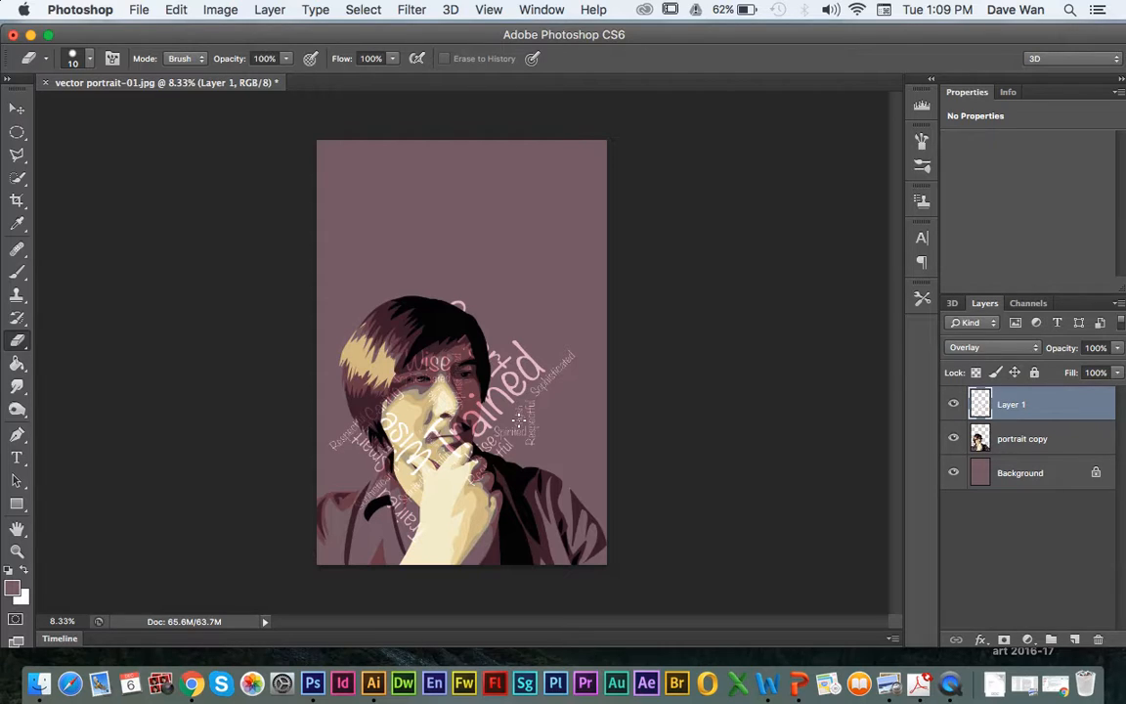
pyautogui.click(17, 107)
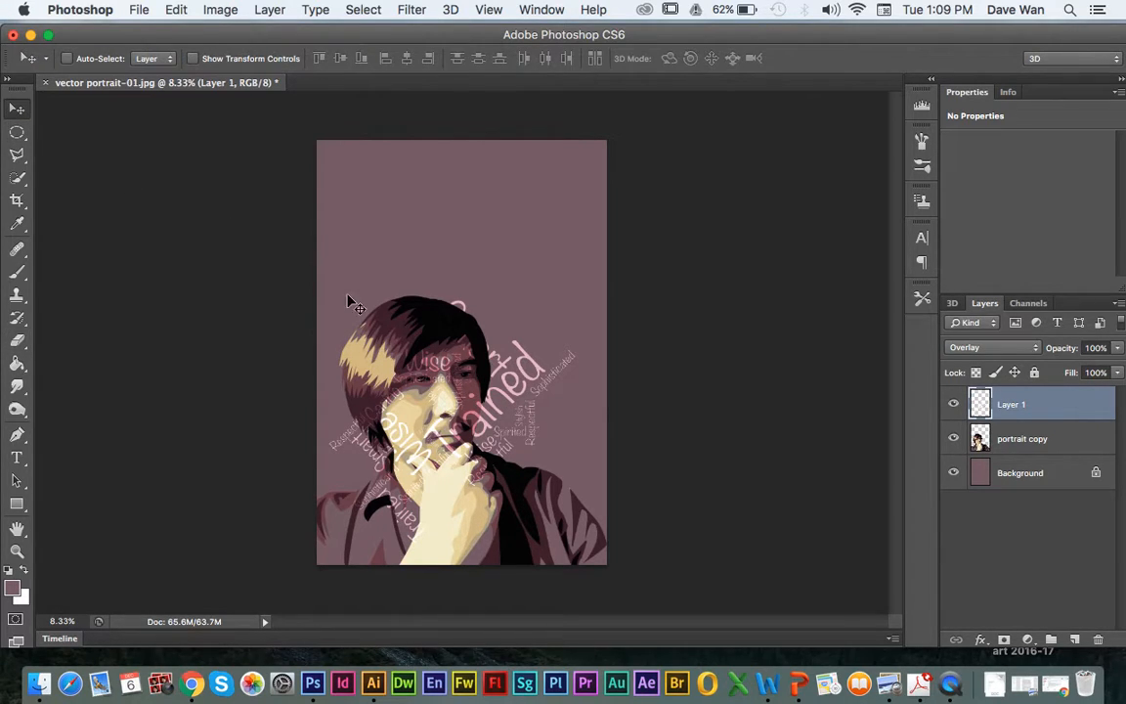
pyautogui.moveTo(408, 403)
pyautogui.mouseDown()
pyautogui.moveTo(444, 506)
pyautogui.moveTo(403, 410)
pyautogui.moveTo(437, 405)
pyautogui.moveTo(404, 409)
pyautogui.moveTo(476, 513)
pyautogui.moveTo(441, 455)
pyautogui.moveTo(337, 457)
pyautogui.moveTo(444, 504)
pyautogui.moveTo(458, 553)
pyautogui.moveTo(521, 525)
pyautogui.moveTo(523, 462)
pyautogui.moveTo(415, 483)
pyautogui.moveTo(395, 476)
pyautogui.moveTo(404, 469)
pyautogui.mouseUp()
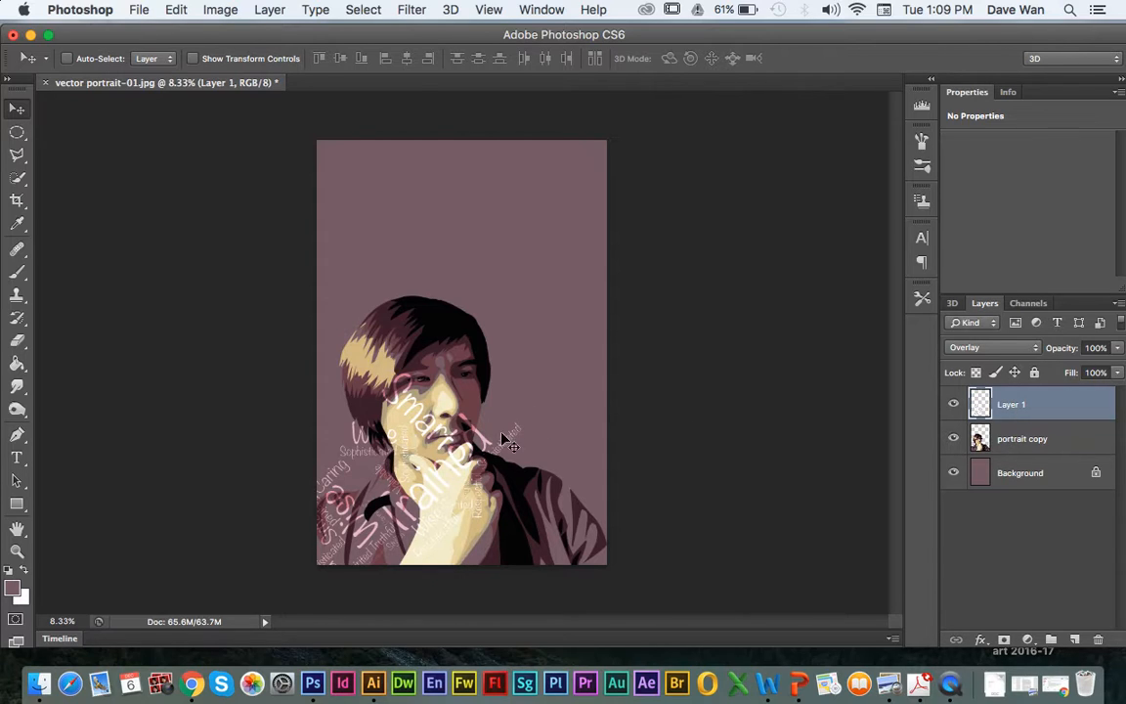
pyautogui.moveTo(418, 460); pyautogui.dragTo(481, 407)
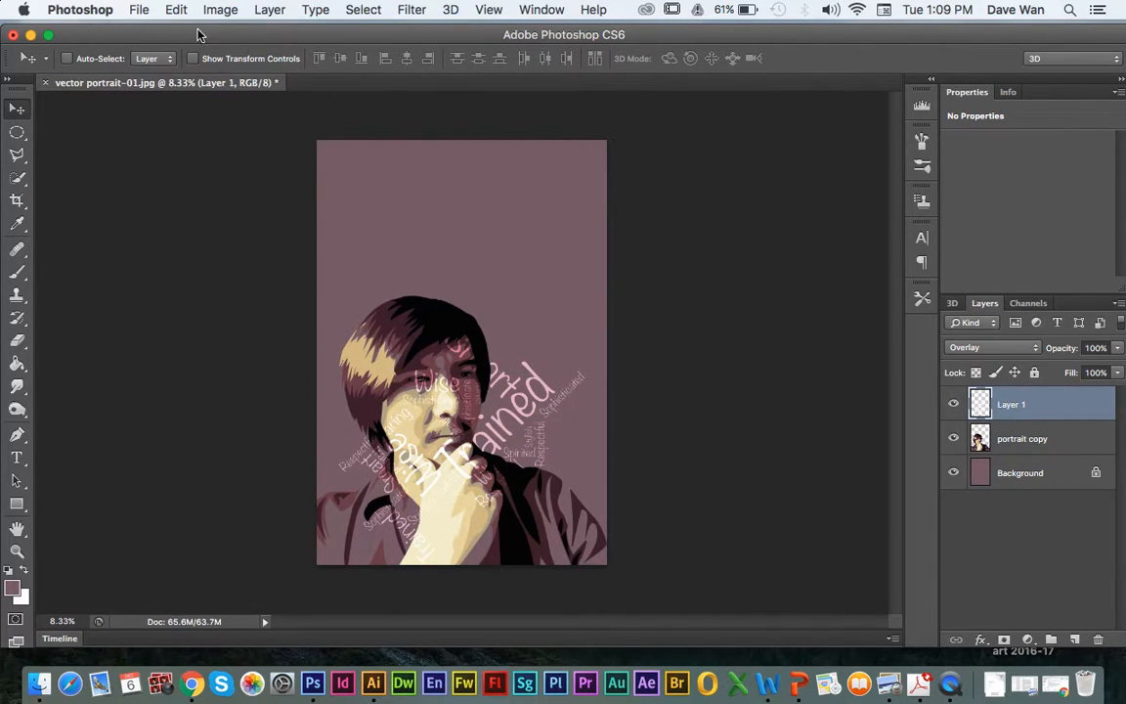
# Duplicate Layer 1 and move the copy up so its words sit above the portrait's head.
pyautogui.rightClick(1081, 414)
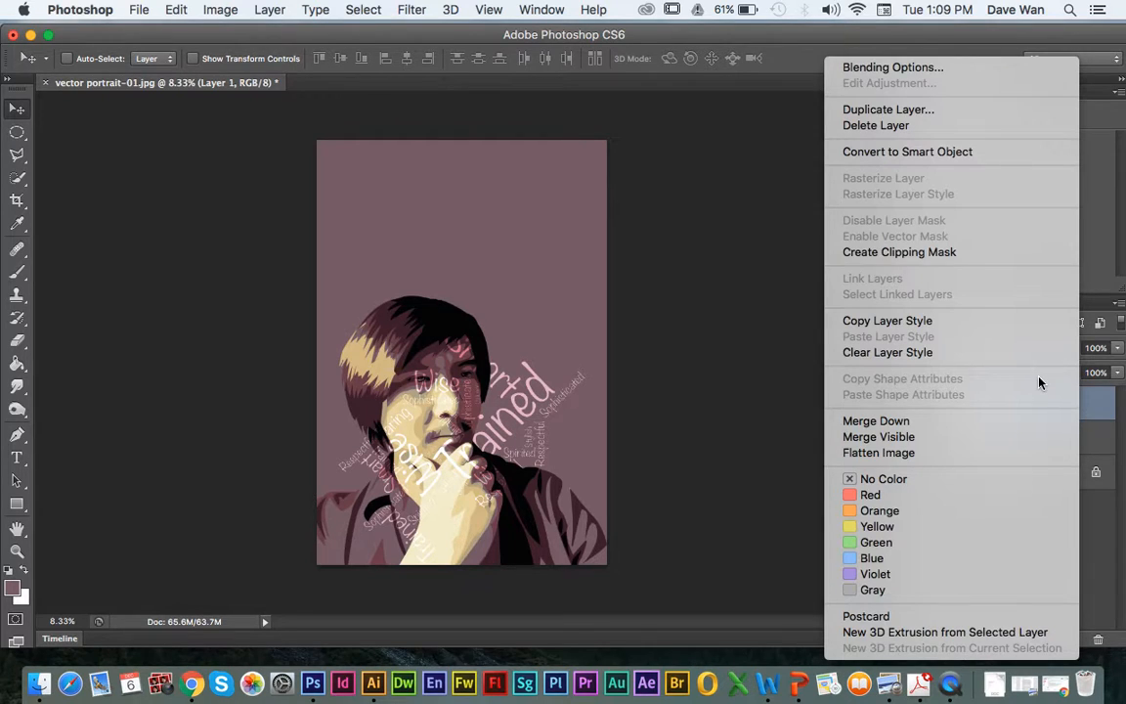
pyautogui.click(884, 110)
pyautogui.click(739, 265)
pyautogui.moveTo(437, 428); pyautogui.dragTo(407, 301)
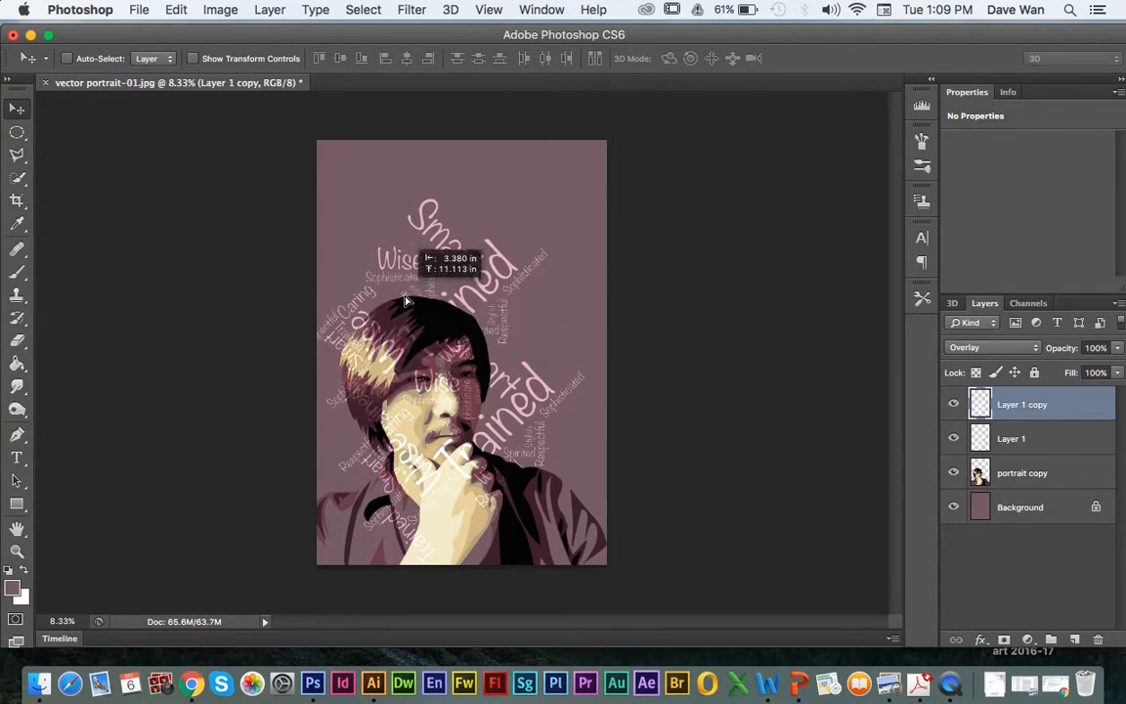
# Transform the copied word cloud to about 76% size, rotated 90°, and place it in the poster's upper-left corner.
pyautogui.press('super+t')
pyautogui.moveTo(291, 186); pyautogui.dragTo(457, 246)
pyautogui.moveTo(303, 198); pyautogui.dragTo(367, 161)
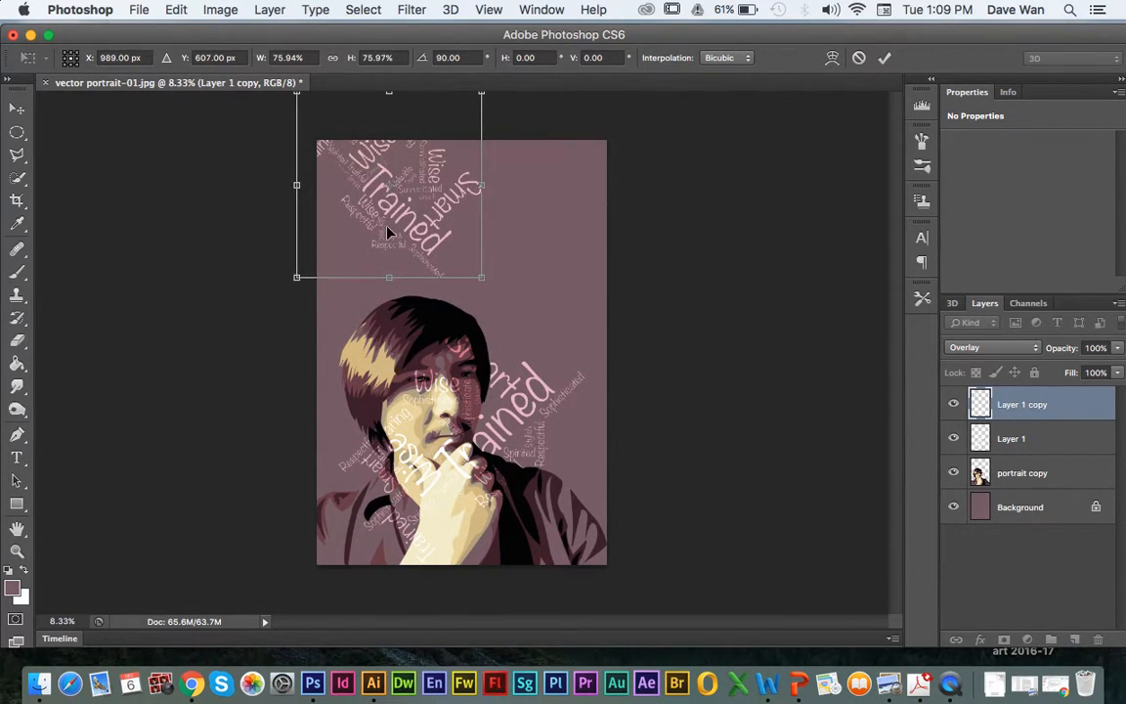
pyautogui.press('Return')
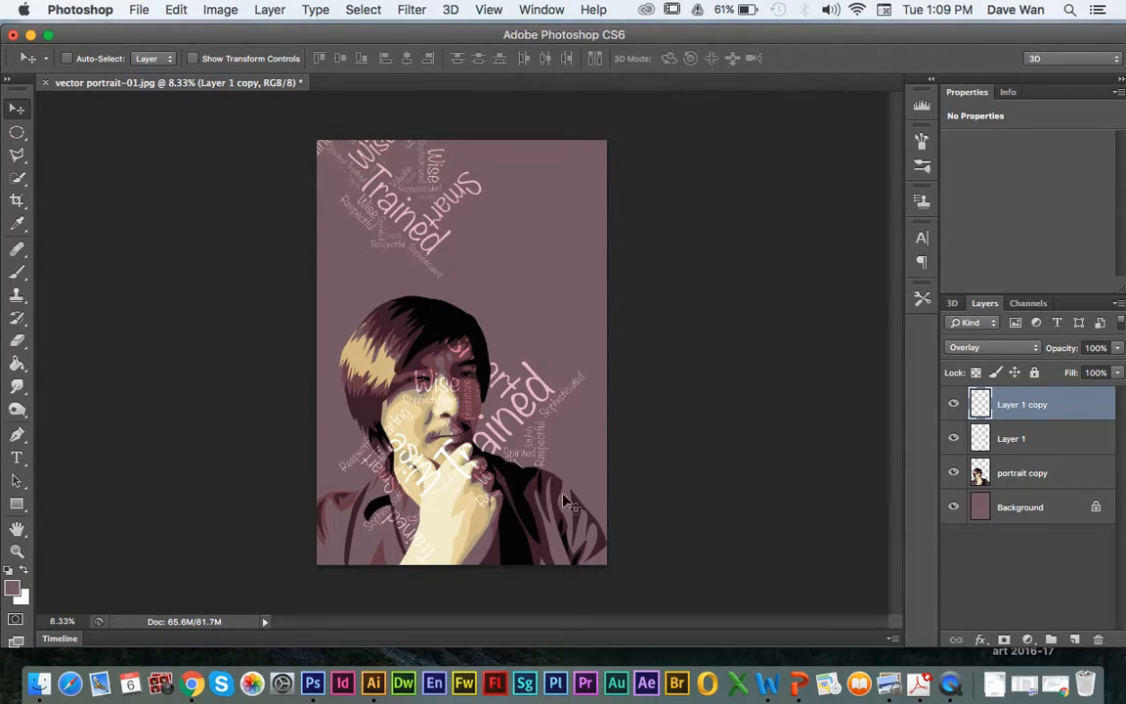
# Duplicate Layer 1 again and move this second copy down towards the poster's lower edge.
pyautogui.click(1055, 441)
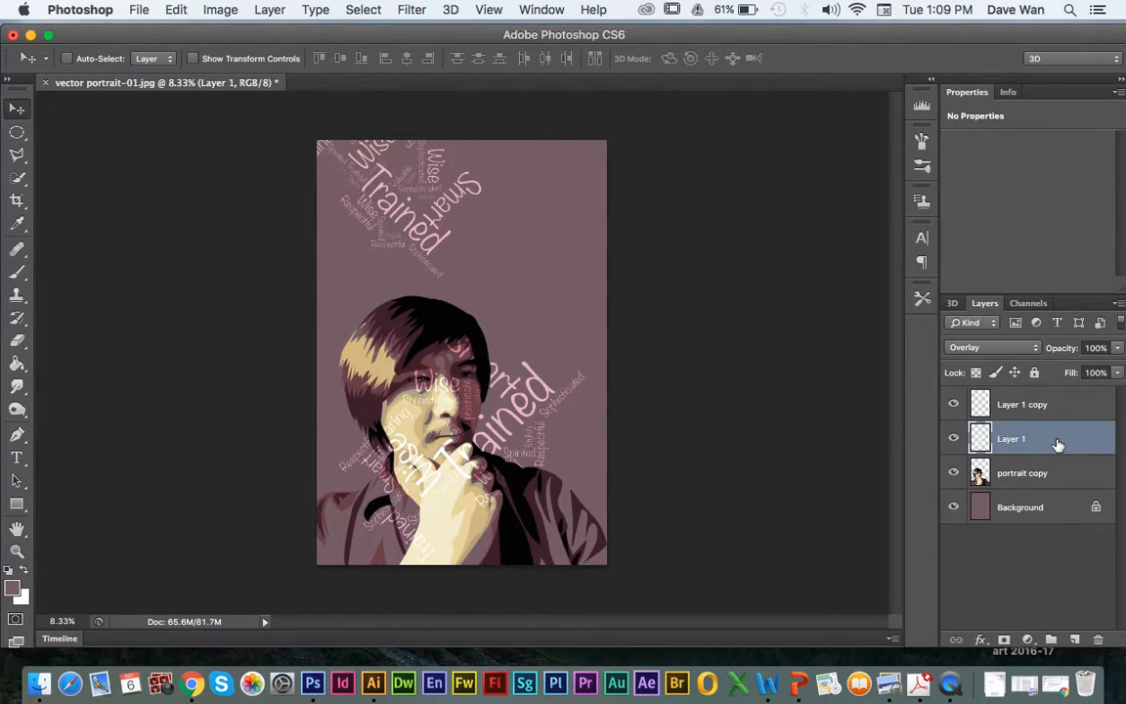
pyautogui.rightClick(1063, 444)
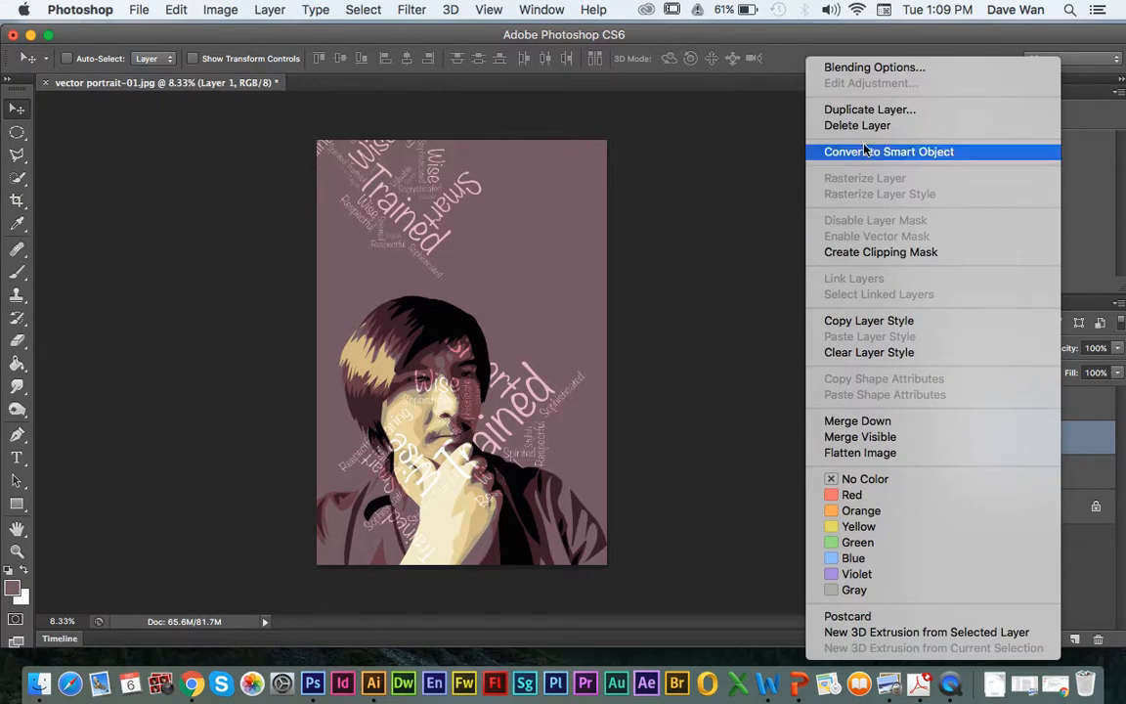
pyautogui.click(856, 109)
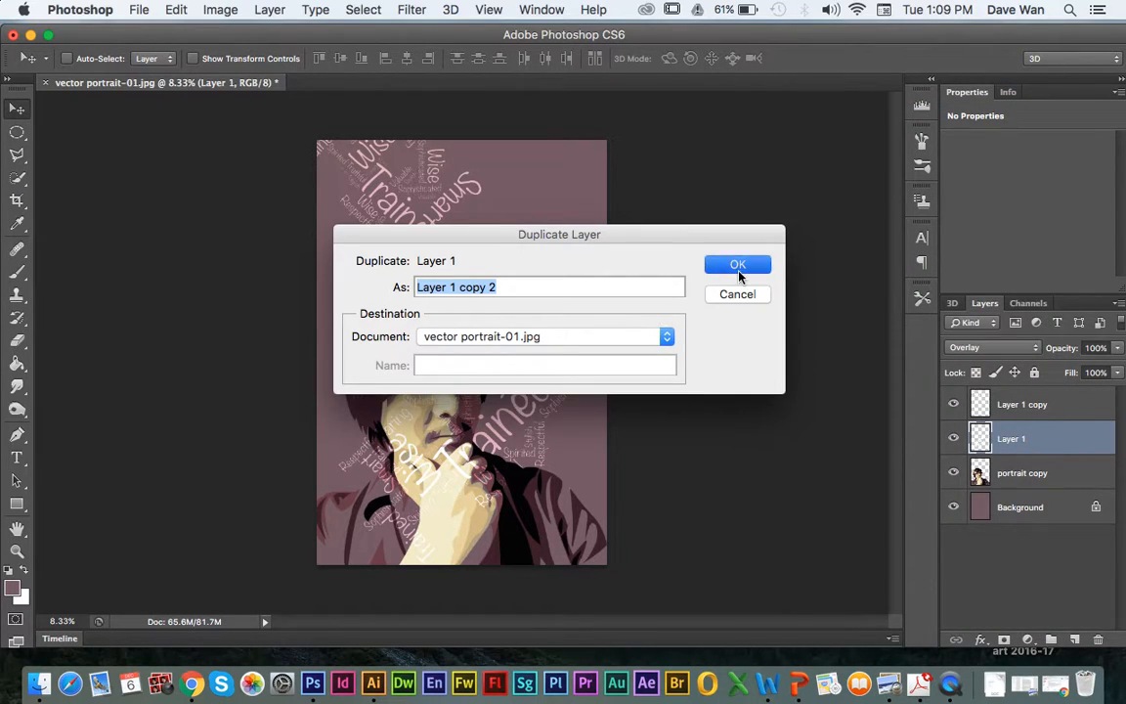
pyautogui.click(734, 261)
pyautogui.moveTo(449, 403); pyautogui.dragTo(479, 524)
# Rotate and enlarge the second word-cloud copy so its words read upright and sideways across the lower half of the portrait.
pyautogui.press('super+t')
pyautogui.moveTo(336, 424); pyautogui.dragTo(447, 445)
pyautogui.moveTo(413, 554); pyautogui.dragTo(422, 441)
pyautogui.moveTo(316, 441); pyautogui.dragTo(375, 523)
pyautogui.press('Return')
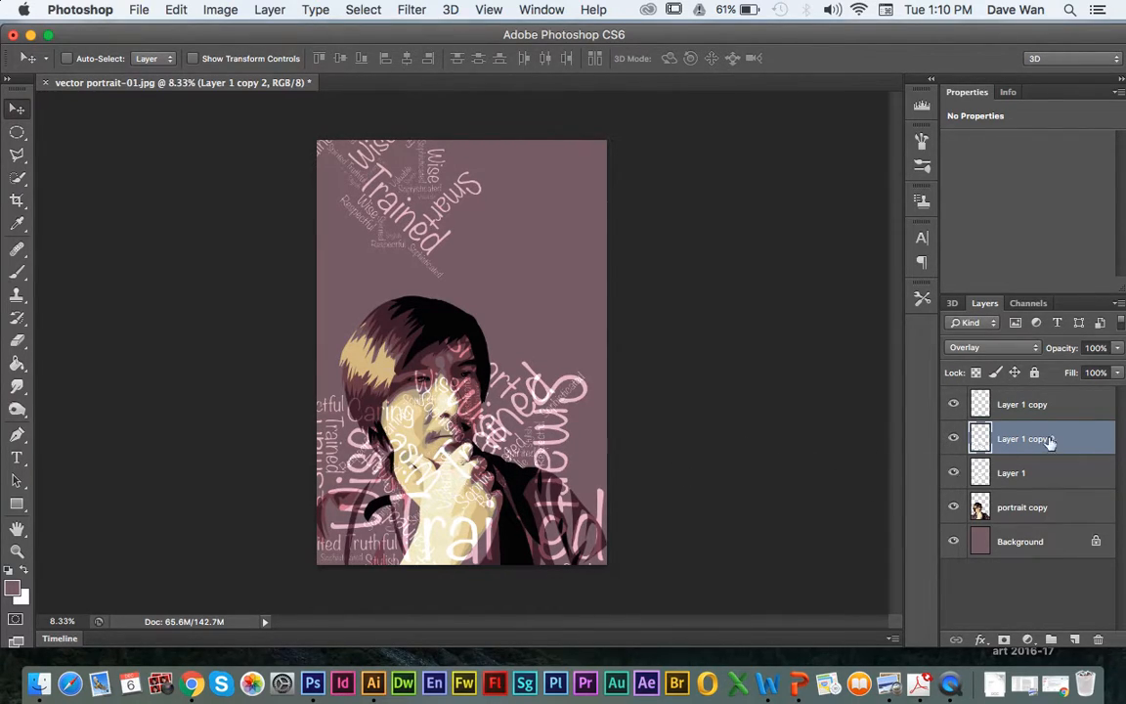
# Try a lower opacity on the enlarged word-cloud copy, return it to 100%, and toggle the copy's visibility.
pyautogui.click(1118, 348)
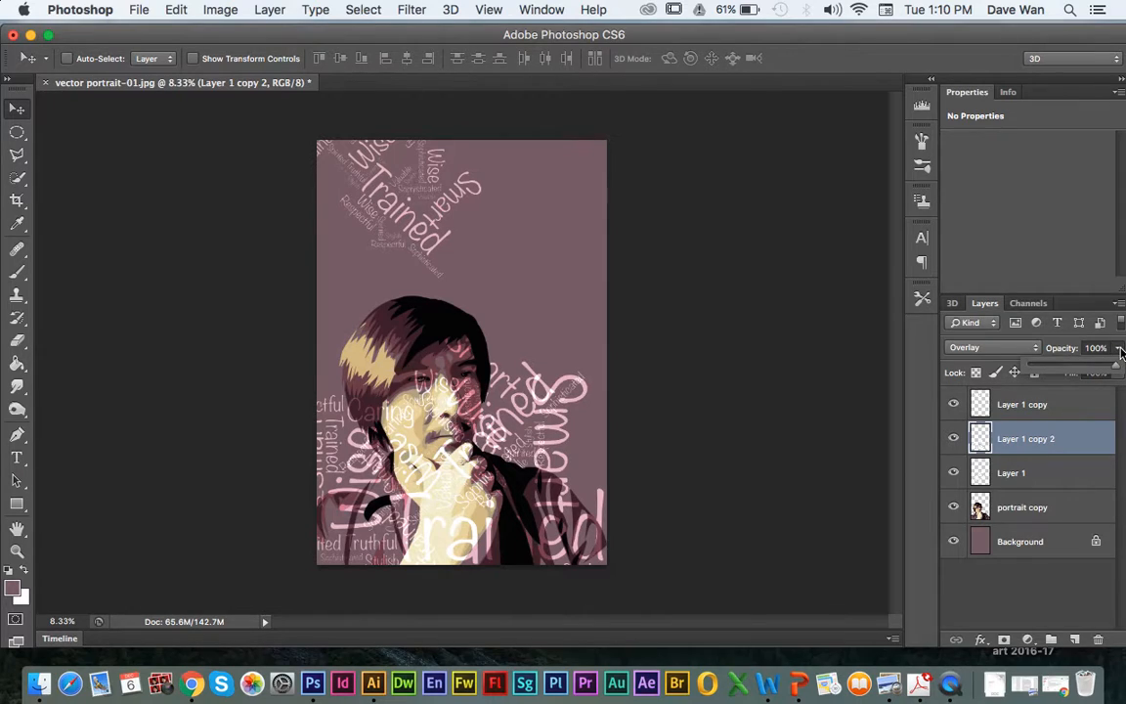
pyautogui.moveTo(1093, 364); pyautogui.dragTo(1122, 367)
pyautogui.click(1120, 350)
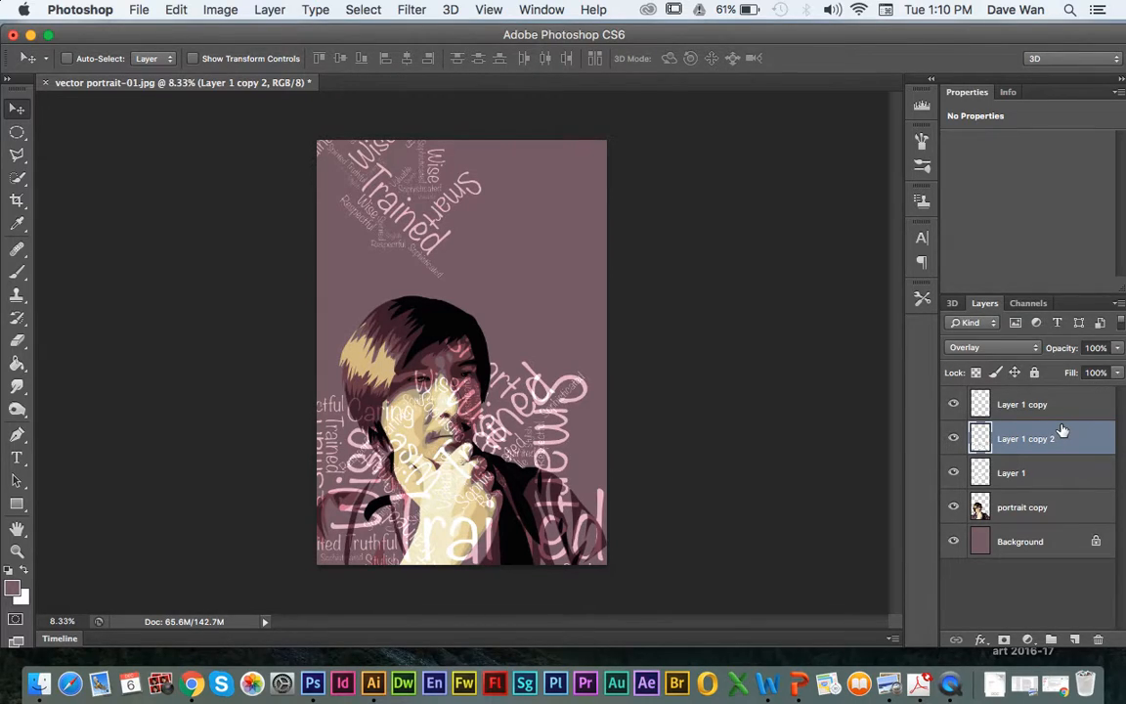
pyautogui.click(953, 438)
pyautogui.click(953, 438)
# Duplicate Layer 1 a third time and move the copy up over the portrait's hair.
pyautogui.click(1023, 474)
pyautogui.rightClick(1031, 476)
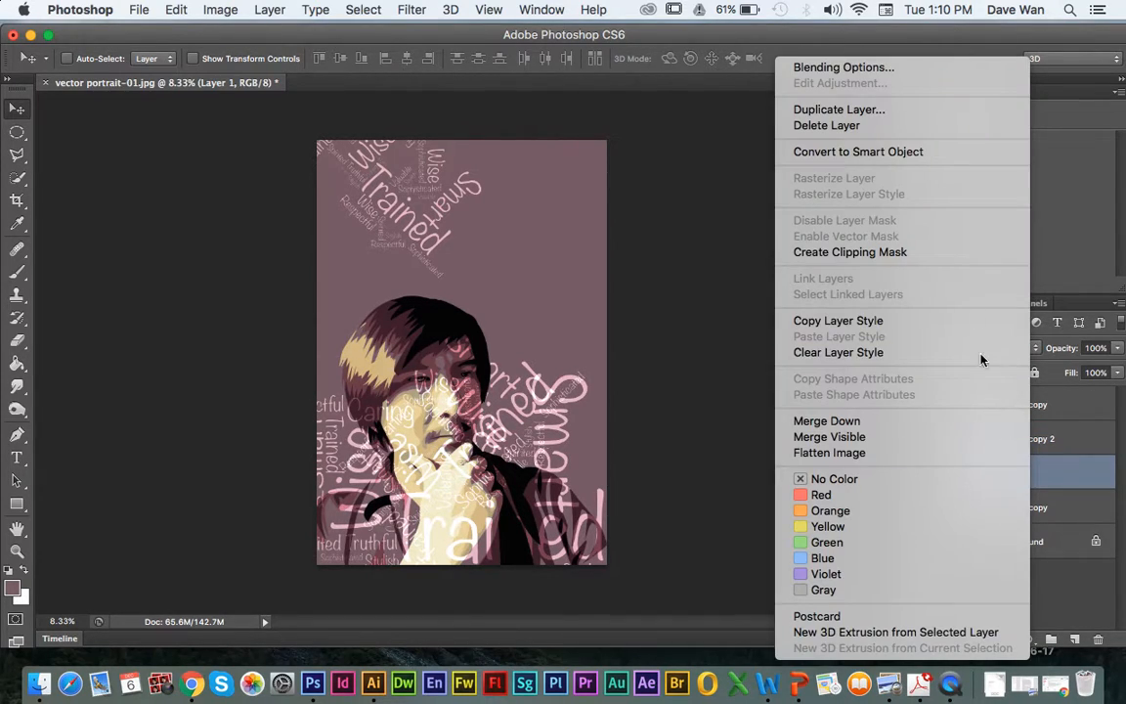
pyautogui.click(884, 111)
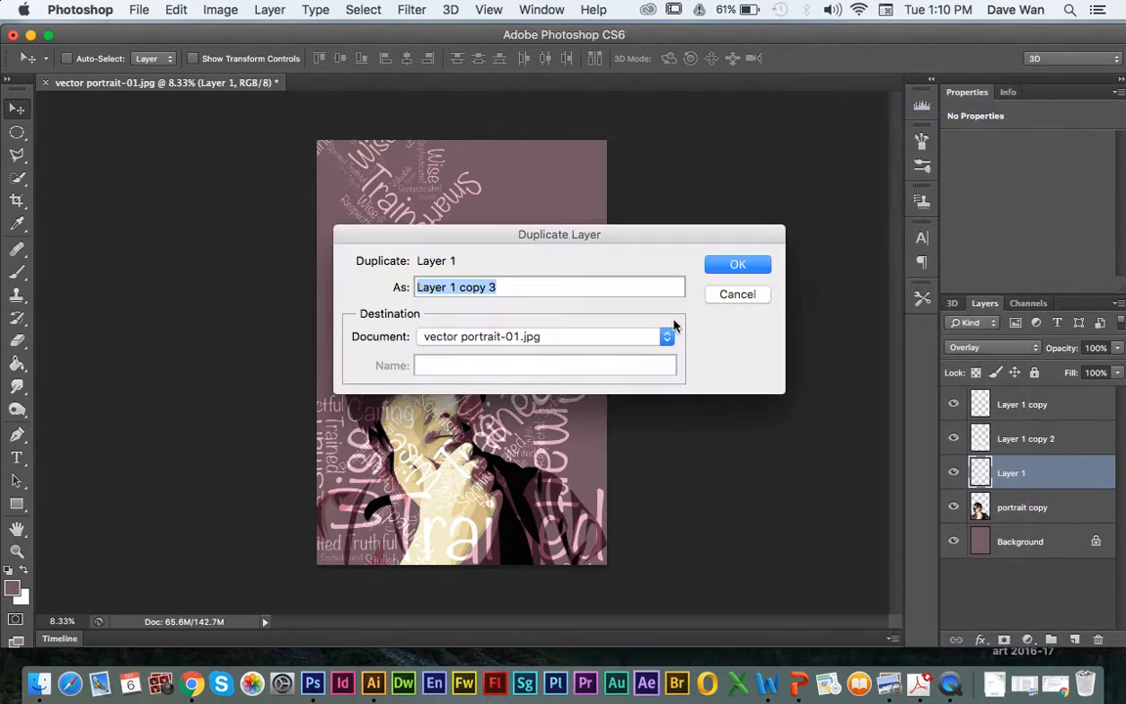
pyautogui.click(712, 268)
pyautogui.moveTo(435, 444); pyautogui.dragTo(394, 360)
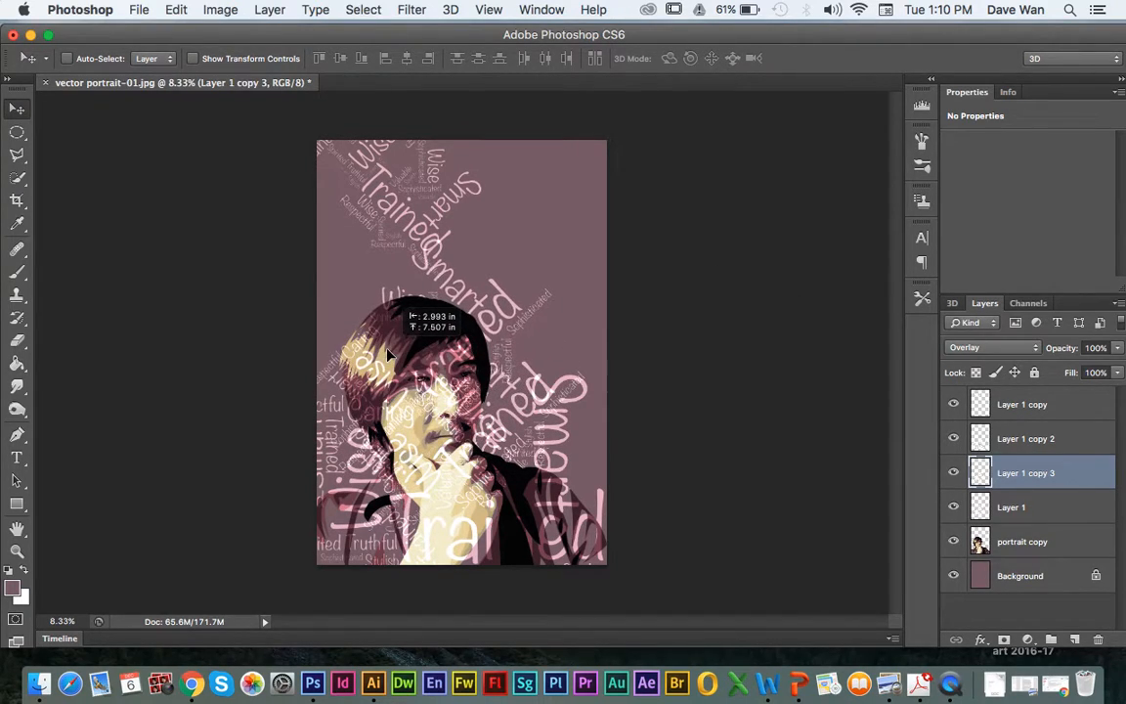
# Transform the third word-cloud copy to about 58.5% size, rotated 15°, and position it over the hair and forehead.
pyautogui.hotkey('ctrl', 't')
pyautogui.moveTo(305, 225); pyautogui.dragTo(484, 328)
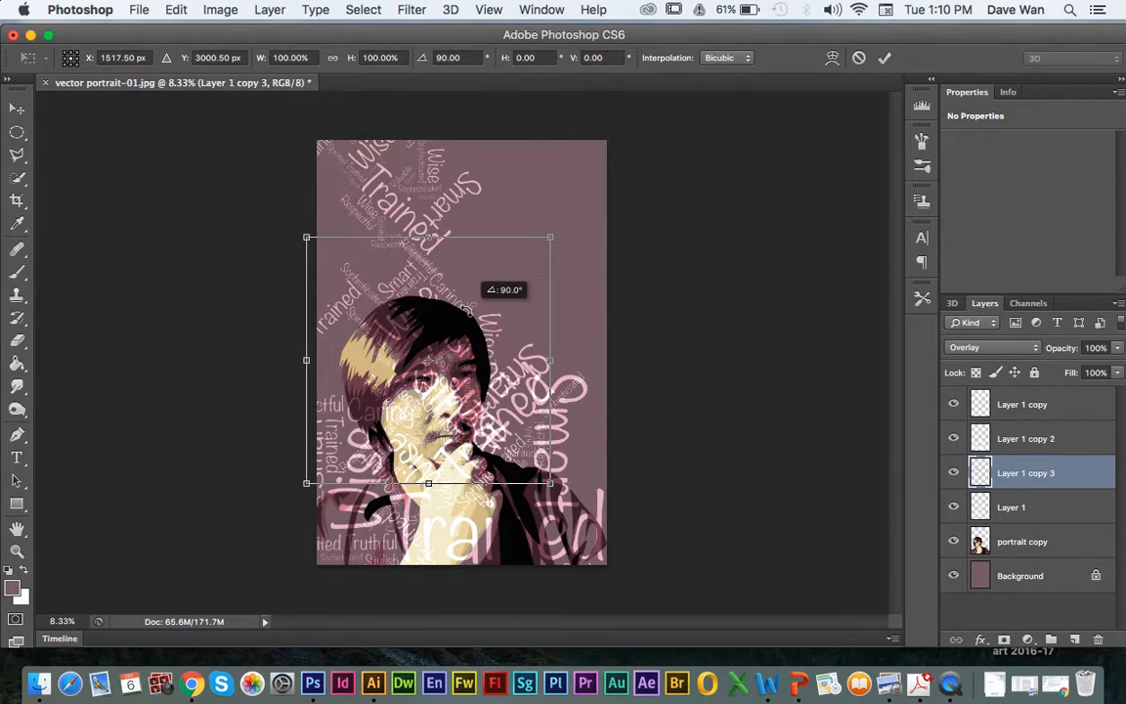
pyautogui.moveTo(309, 236); pyautogui.dragTo(409, 339)
pyautogui.moveTo(472, 411); pyautogui.dragTo(379, 366)
pyautogui.moveTo(302, 303); pyautogui.dragTo(275, 434)
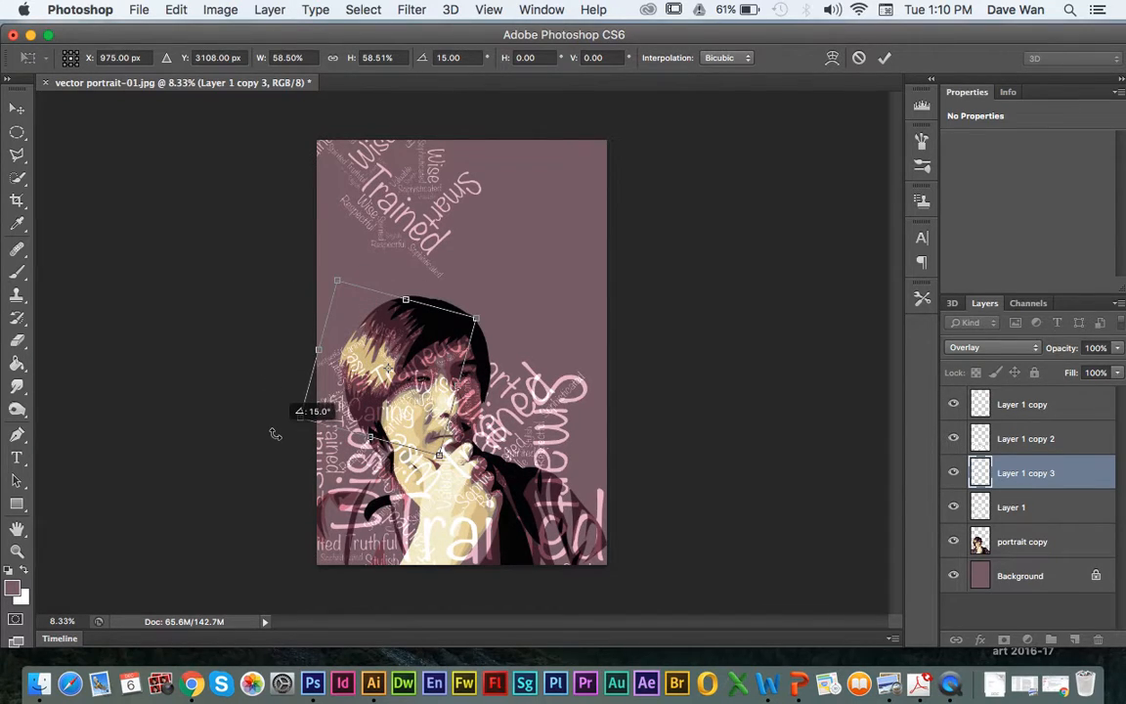
pyautogui.moveTo(361, 384); pyautogui.dragTo(386, 369)
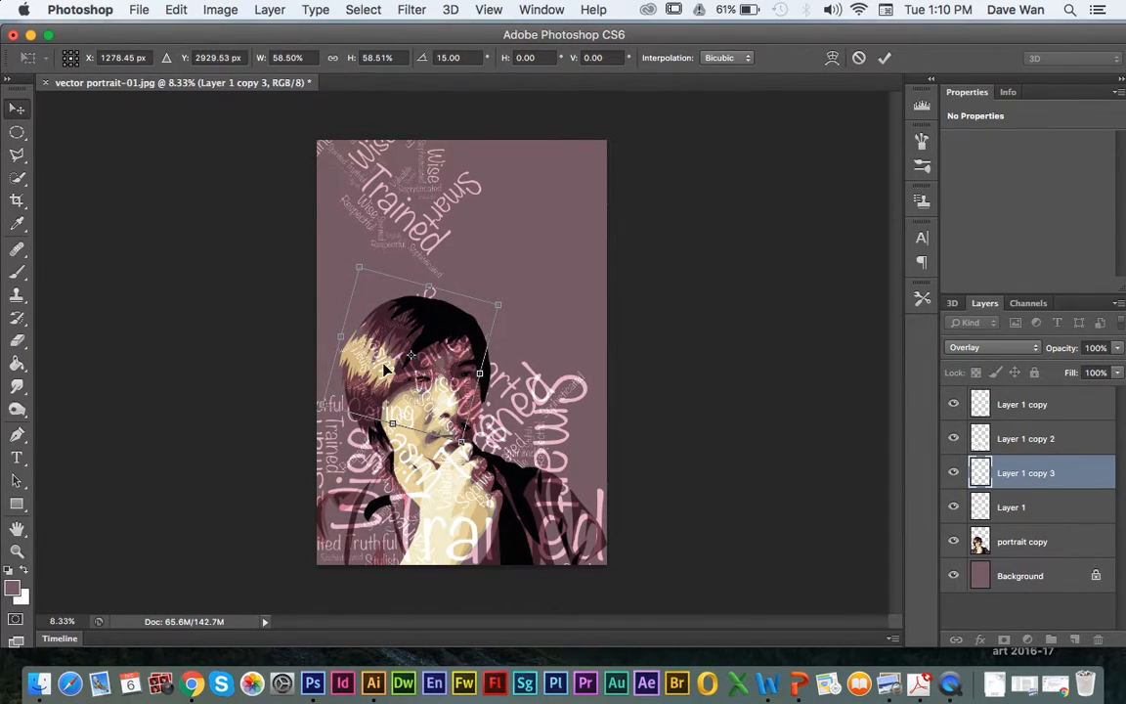
pyautogui.press('Return')
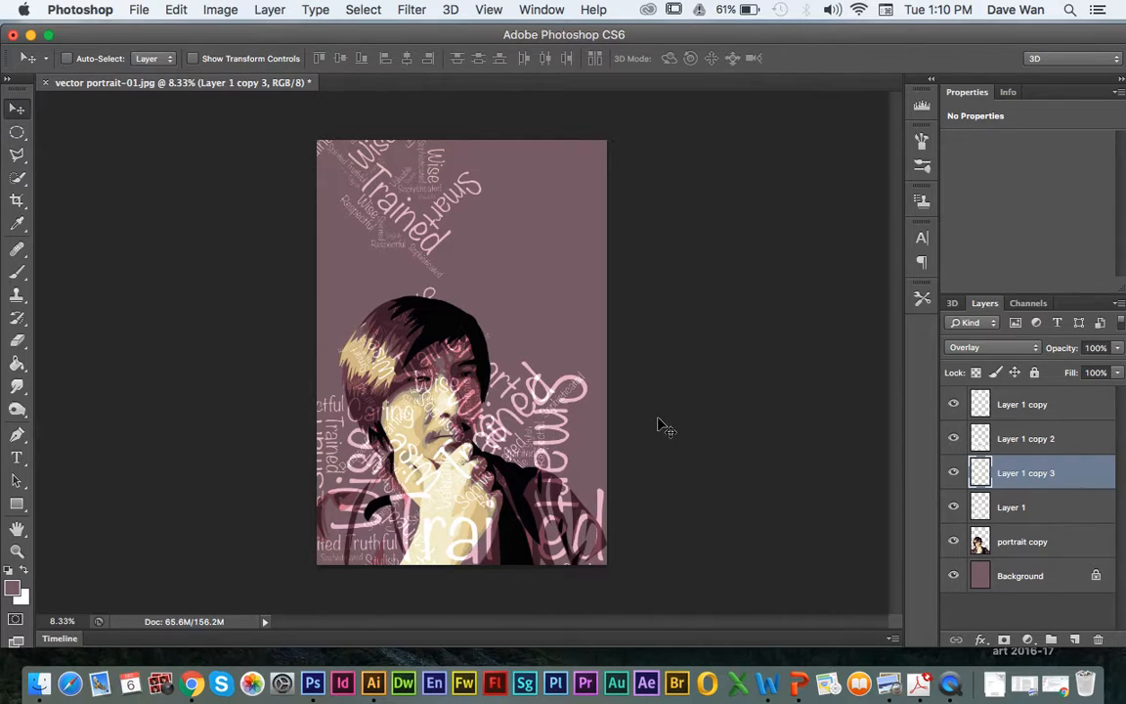
# Toggle the visibility of the lower word-cloud layers one at a time to examine what each contributes to the portrait.
pyautogui.click(954, 439)
pyautogui.click(954, 439)
pyautogui.click(954, 472)
pyautogui.click(953, 472)
pyautogui.click(955, 471)
pyautogui.click(954, 471)
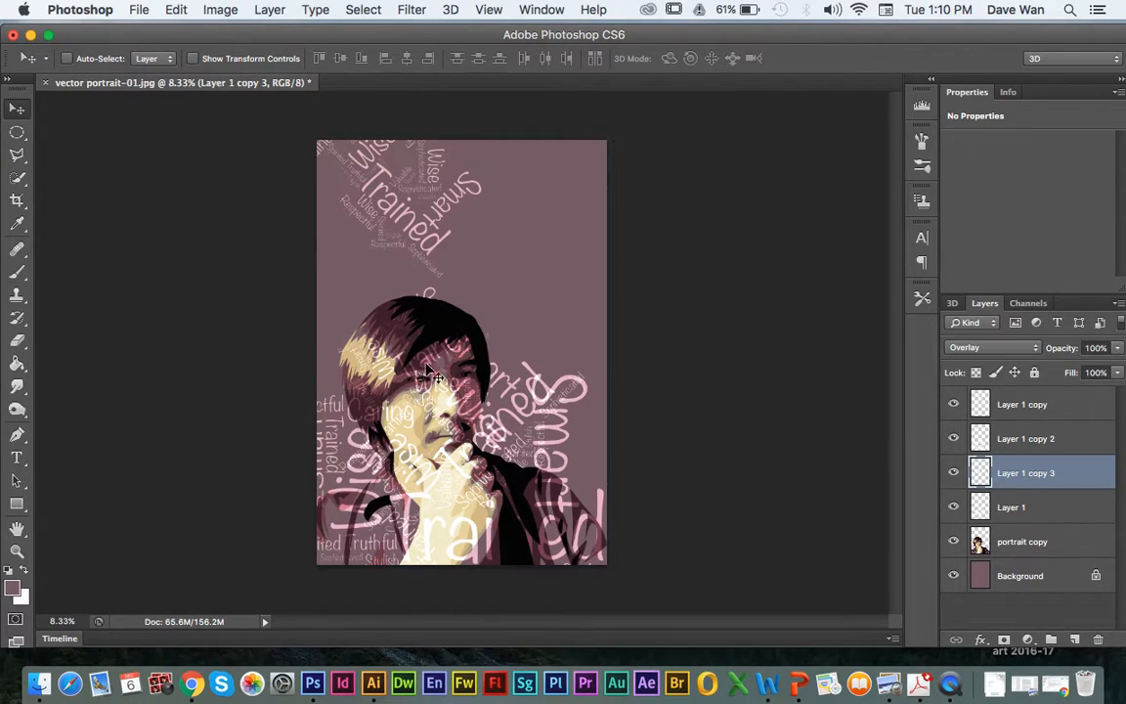
pyautogui.click(952, 507)
pyautogui.click(952, 507)
pyautogui.click(953, 507)
pyautogui.click(953, 507)
pyautogui.click(953, 475)
pyautogui.click(953, 475)
pyautogui.click(953, 445)
pyautogui.click(954, 445)
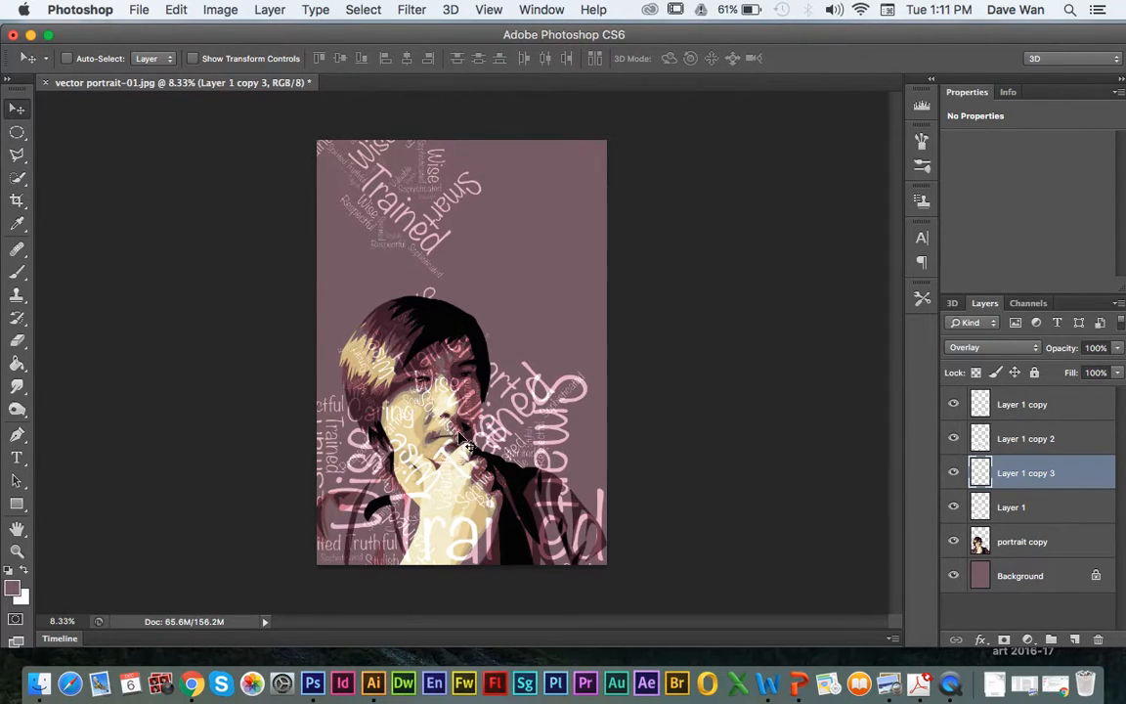
# Merge Layer 1 copy 2 down into Layer 1 copy 3 and check the merged layer by toggling its visibility.
pyautogui.click(1027, 441)
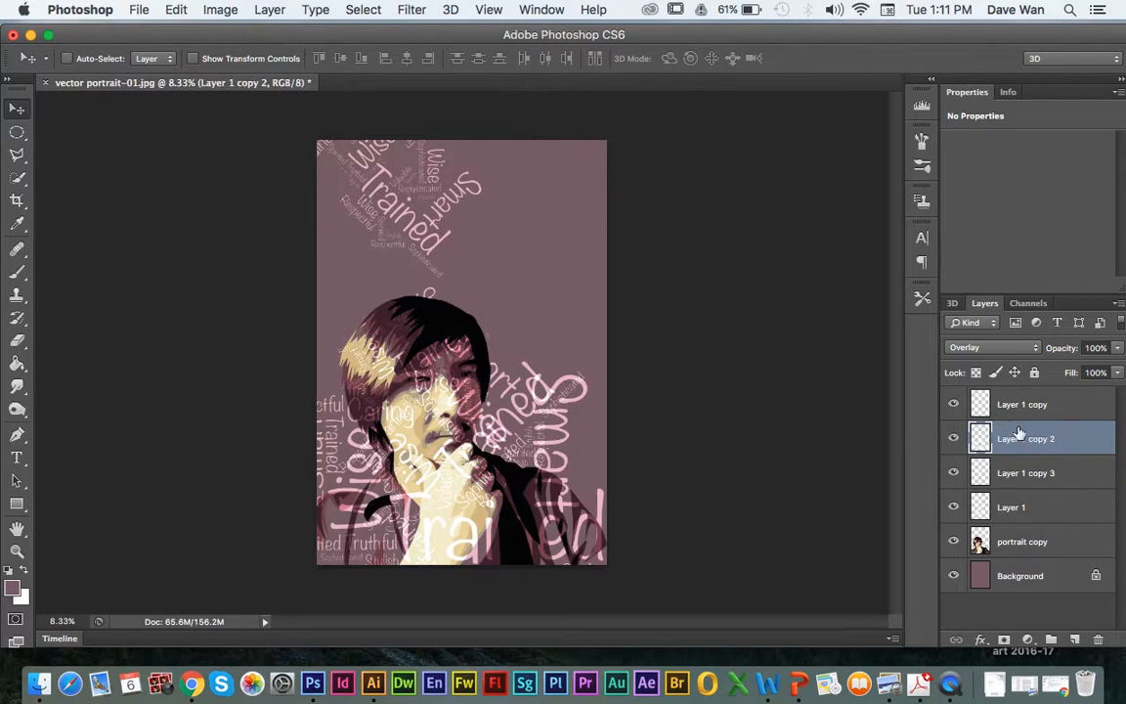
pyautogui.rightClick(1071, 443)
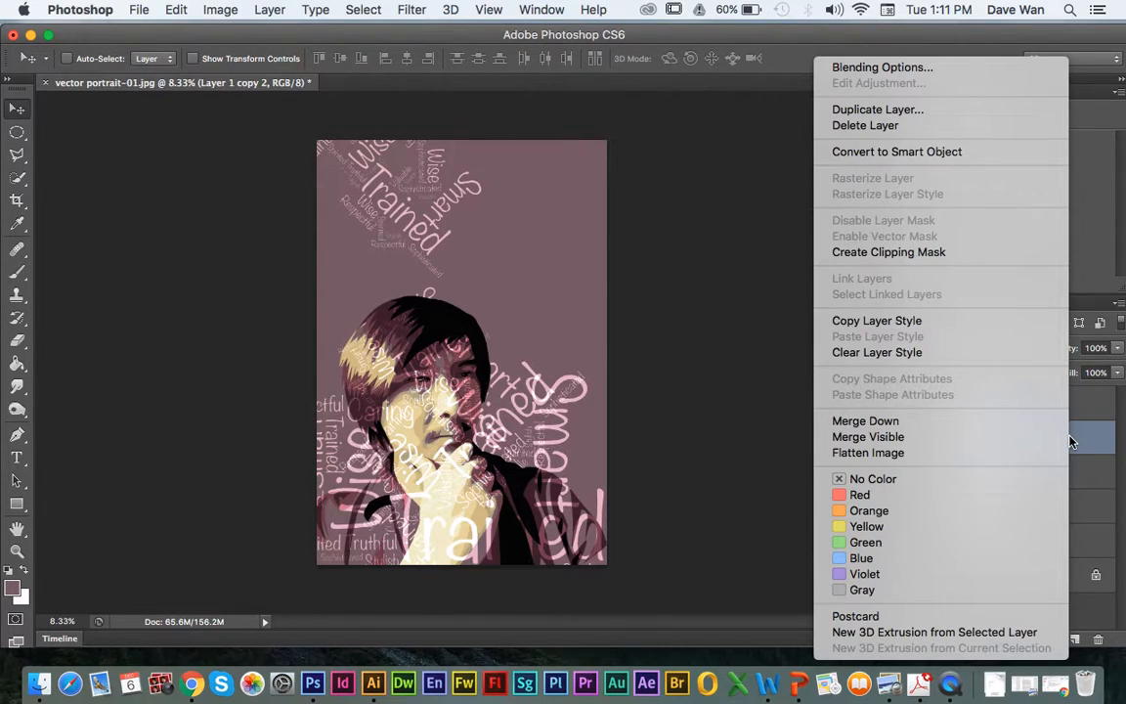
pyautogui.click(965, 422)
pyautogui.click(956, 439)
pyautogui.click(957, 440)
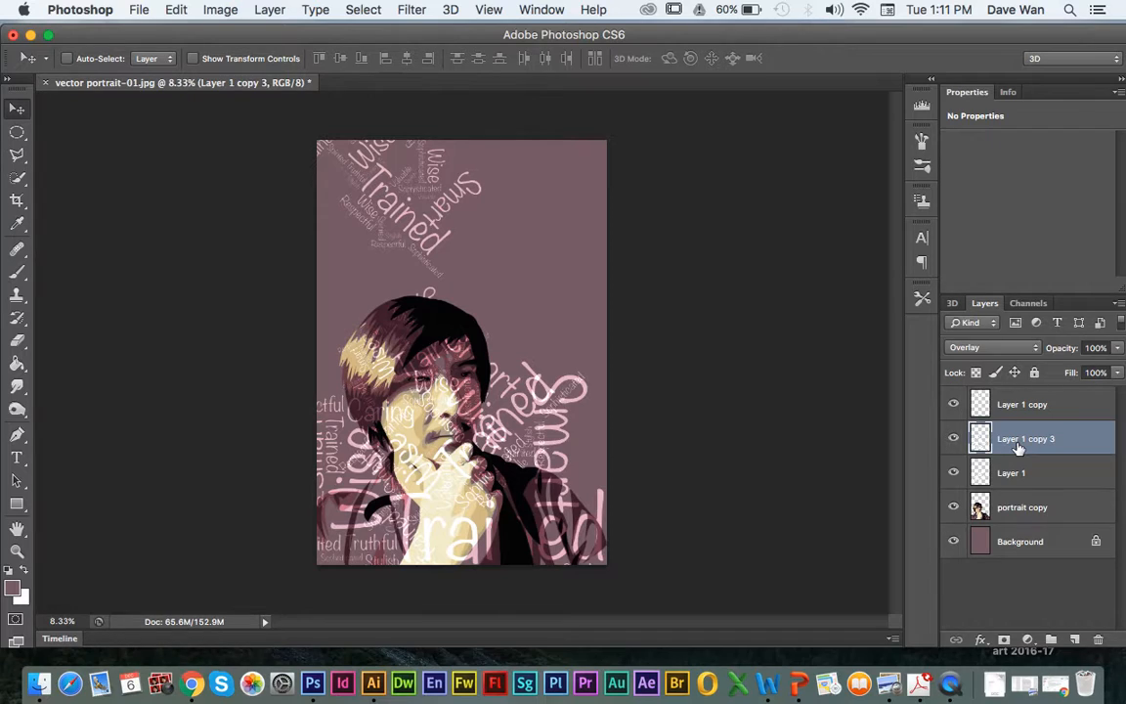
# Merge Layer 1 copy 3 down into Layer 1 and check the combined words by toggling the layer's visibility.
pyautogui.press('Delete')
pyautogui.click(953, 438)
pyautogui.click(952, 439)
pyautogui.click(953, 439)
pyautogui.click(953, 439)
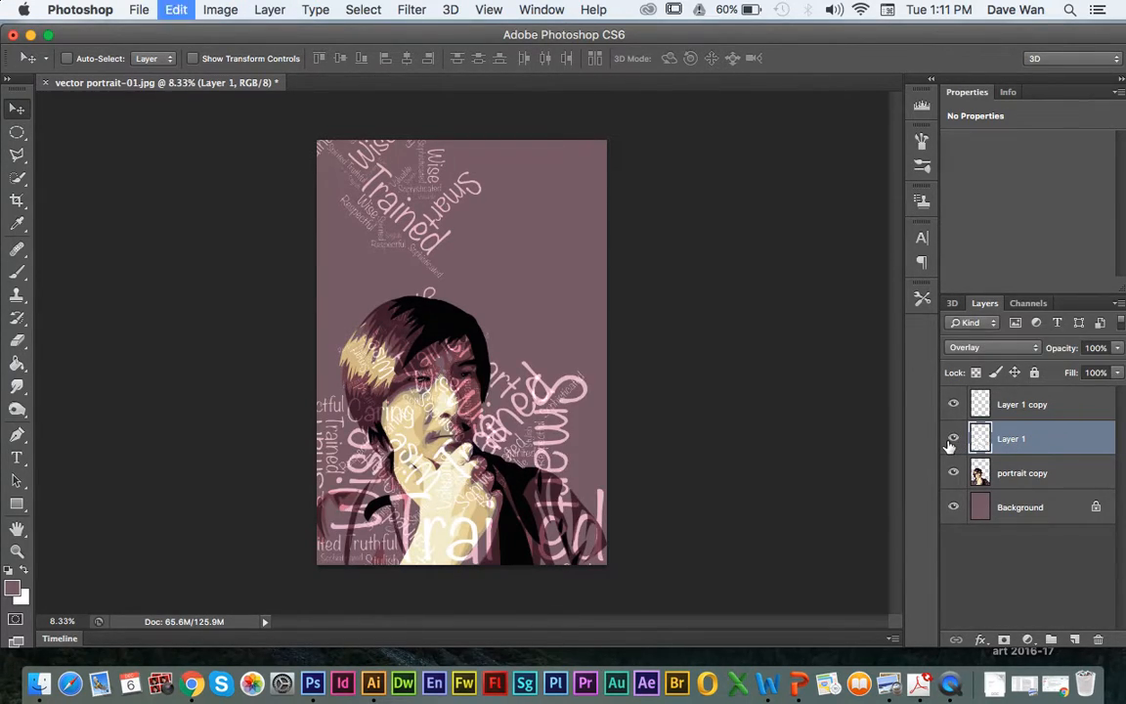
# Repeatedly undo and redo the last layer merge.
pyautogui.press('super+z')
pyautogui.press('super+z')
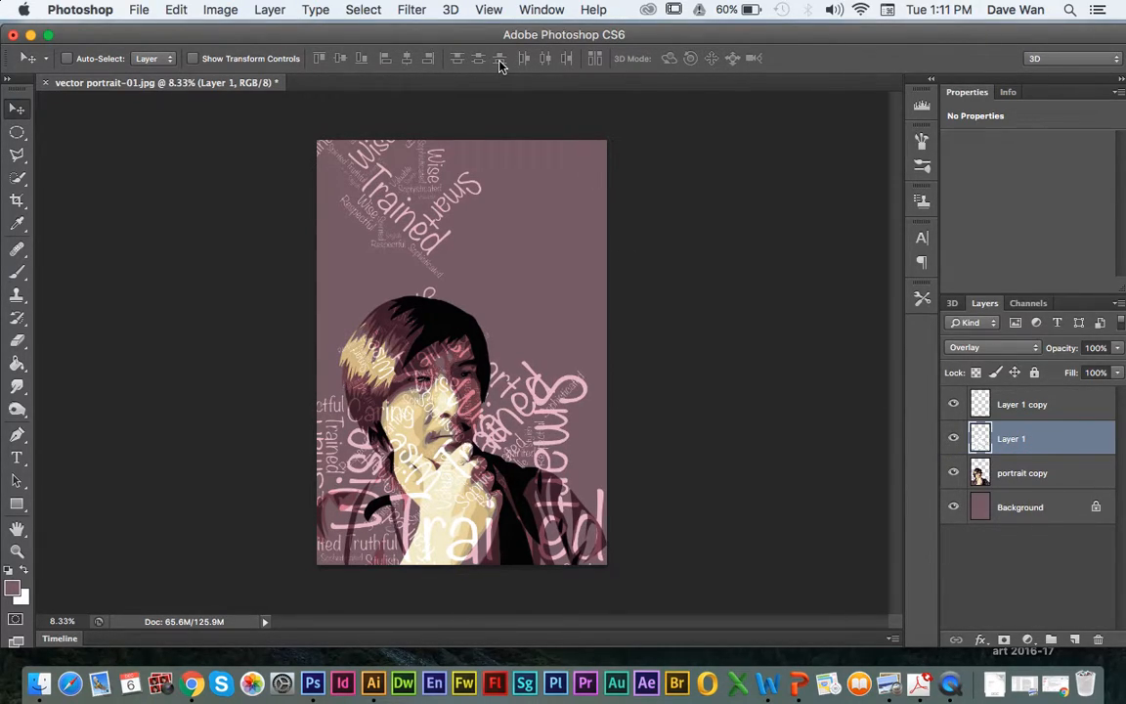
pyautogui.press('super+z')
pyautogui.press('super+z')
pyautogui.press('super+z')
pyautogui.press('super+z')
pyautogui.press('super+z')
pyautogui.press('super+z')
pyautogui.press('super+z')
pyautogui.press('super+z')
pyautogui.press('super+z')
pyautogui.press('super+z')
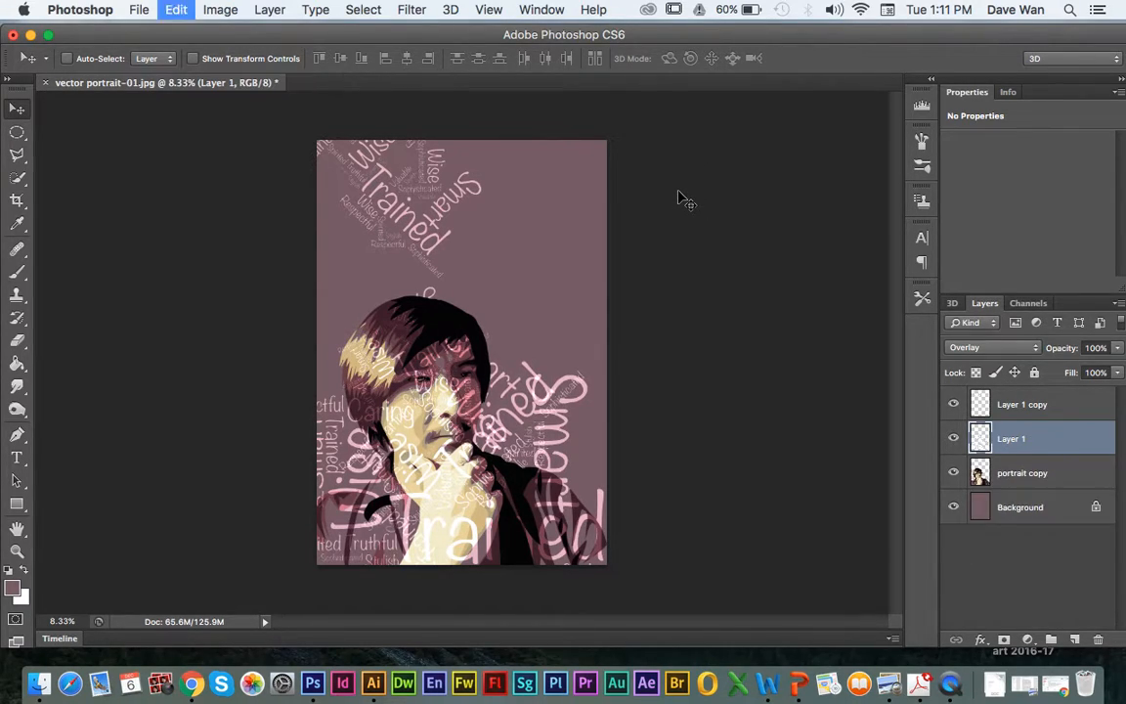
pyautogui.press('super+z')
pyautogui.press('super+z')
pyautogui.press('super+z')
pyautogui.press('super+z')
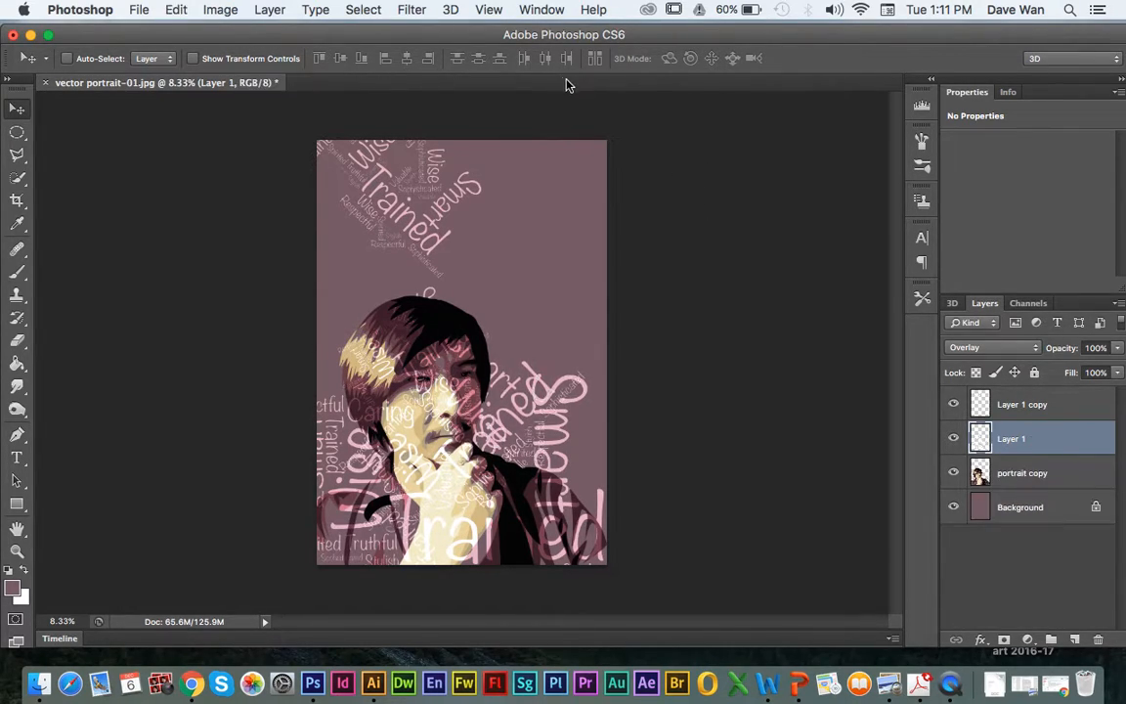
# Display the document's History and look through the recorded states, from the first eraser strokes to the layer merges.
pyautogui.click(363, 10)
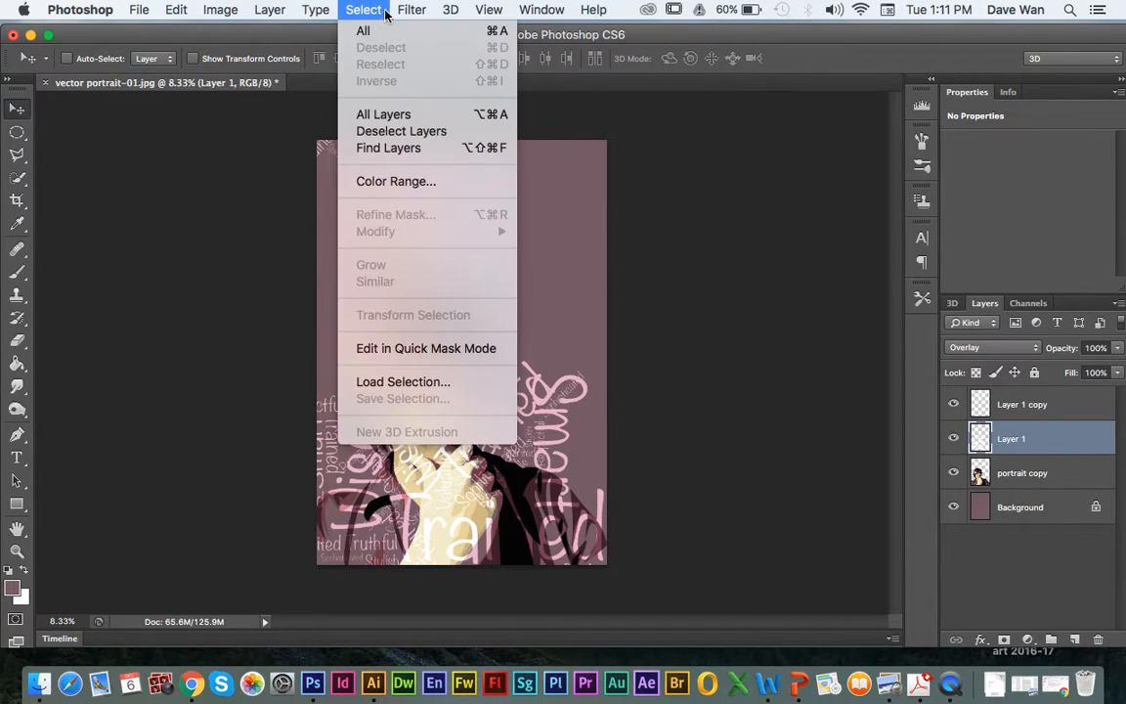
pyautogui.moveTo(552, 14)
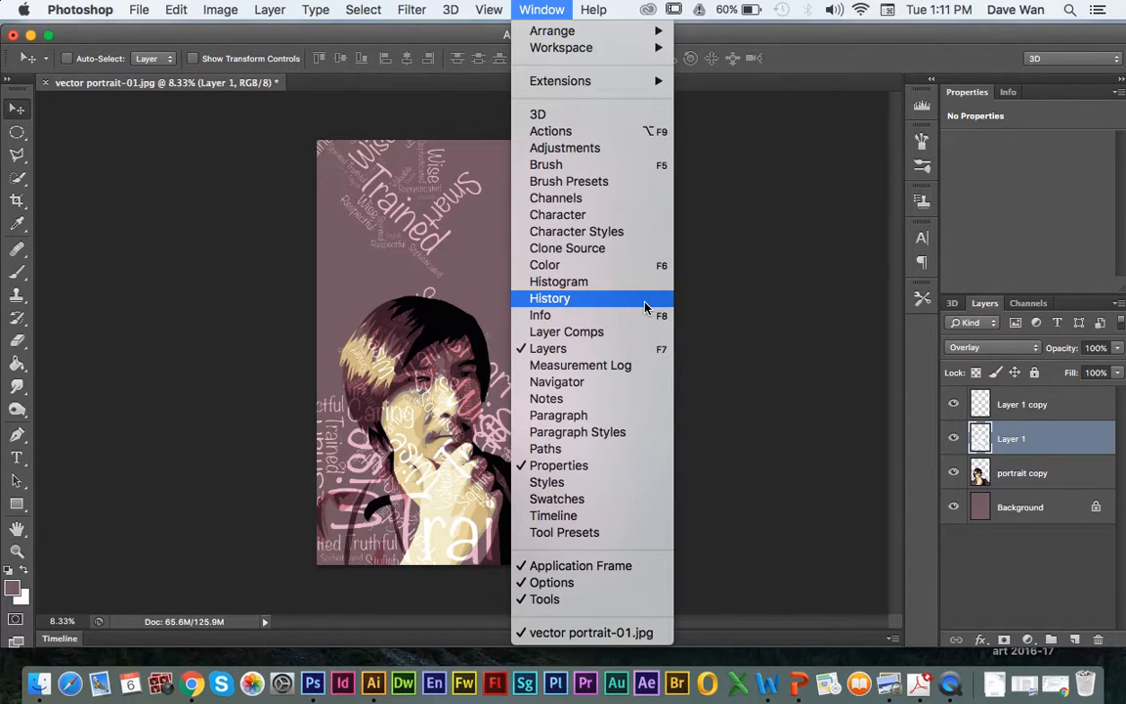
pyautogui.click(542, 11)
pyautogui.click(542, 10)
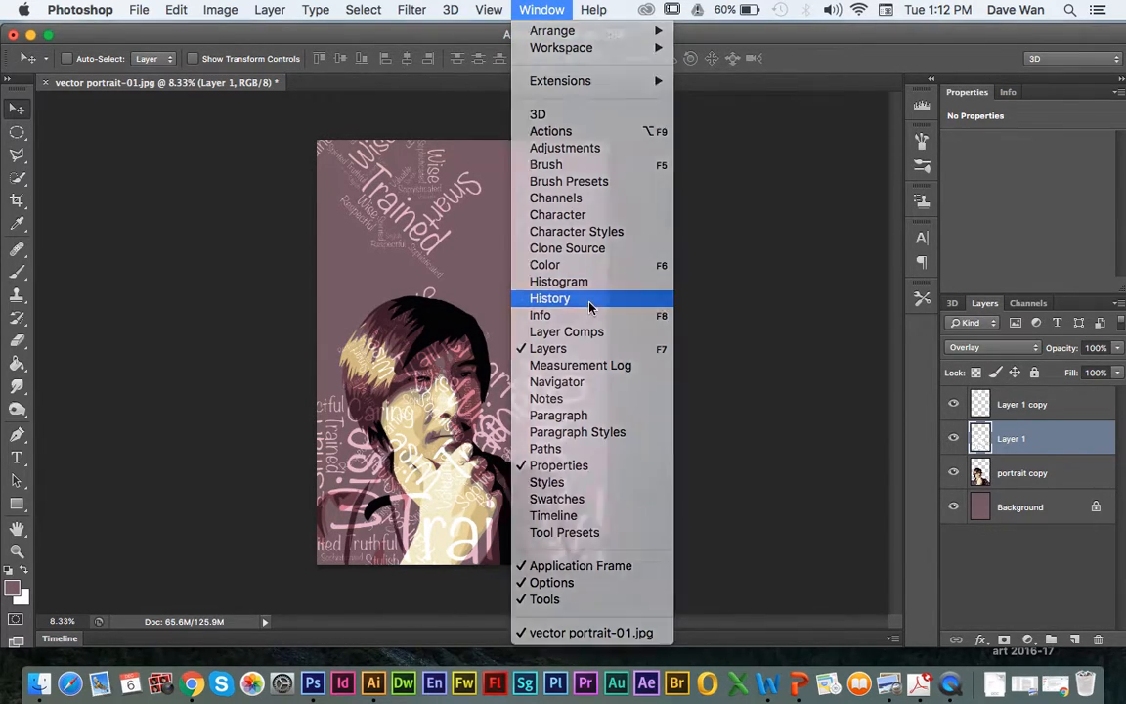
pyautogui.click(591, 299)
pyautogui.scroll(5, 980, 216)
pyautogui.scroll(-5, 980, 221)
pyautogui.scroll(5, 981, 333)
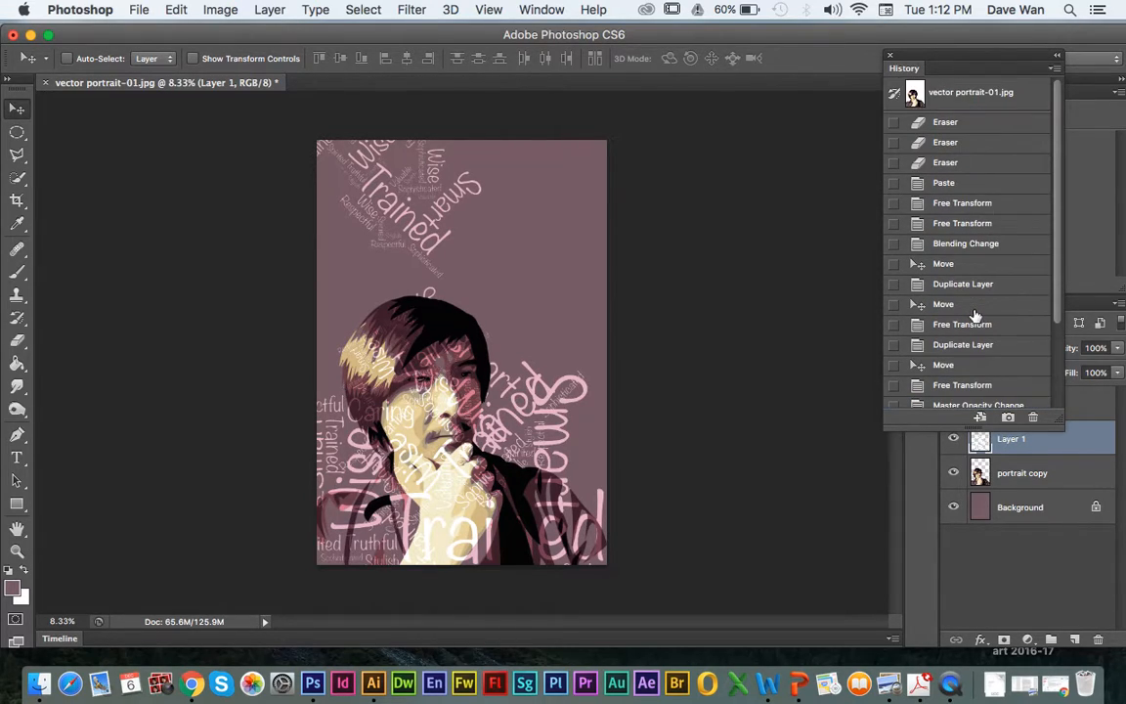
pyautogui.scroll(-5, 984, 366)
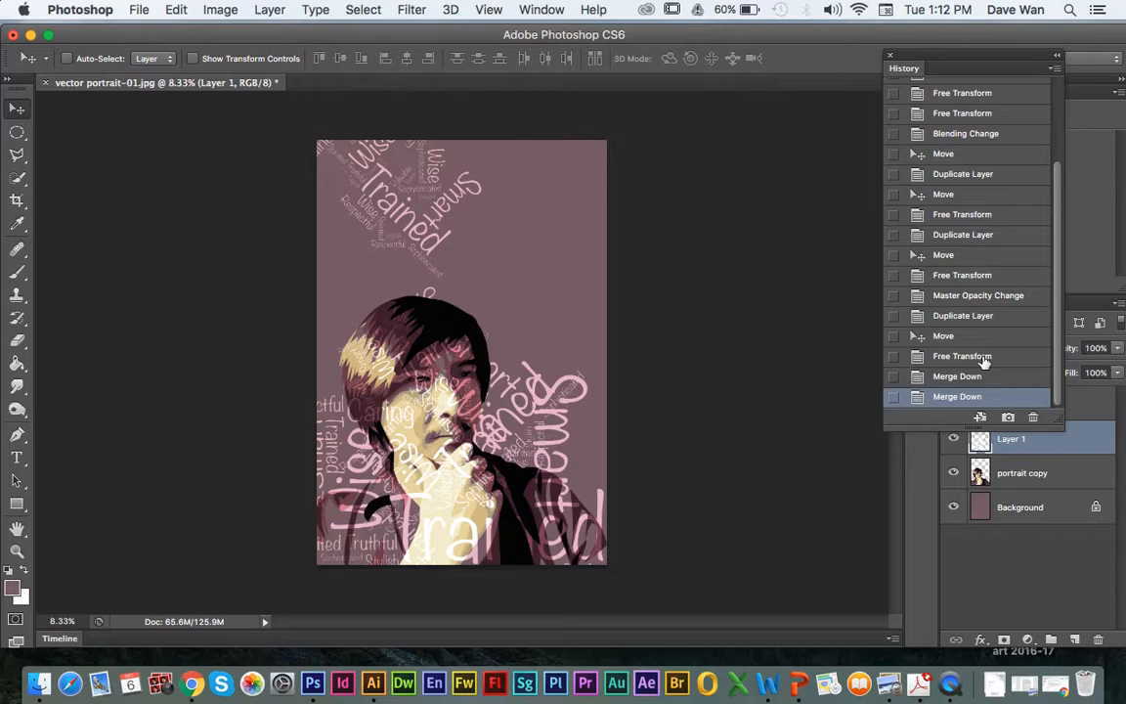
# Revert in the History to the Free Transform state before the layer merges, and restore the final Merge Down state.
pyautogui.scroll(5, 999, 368)
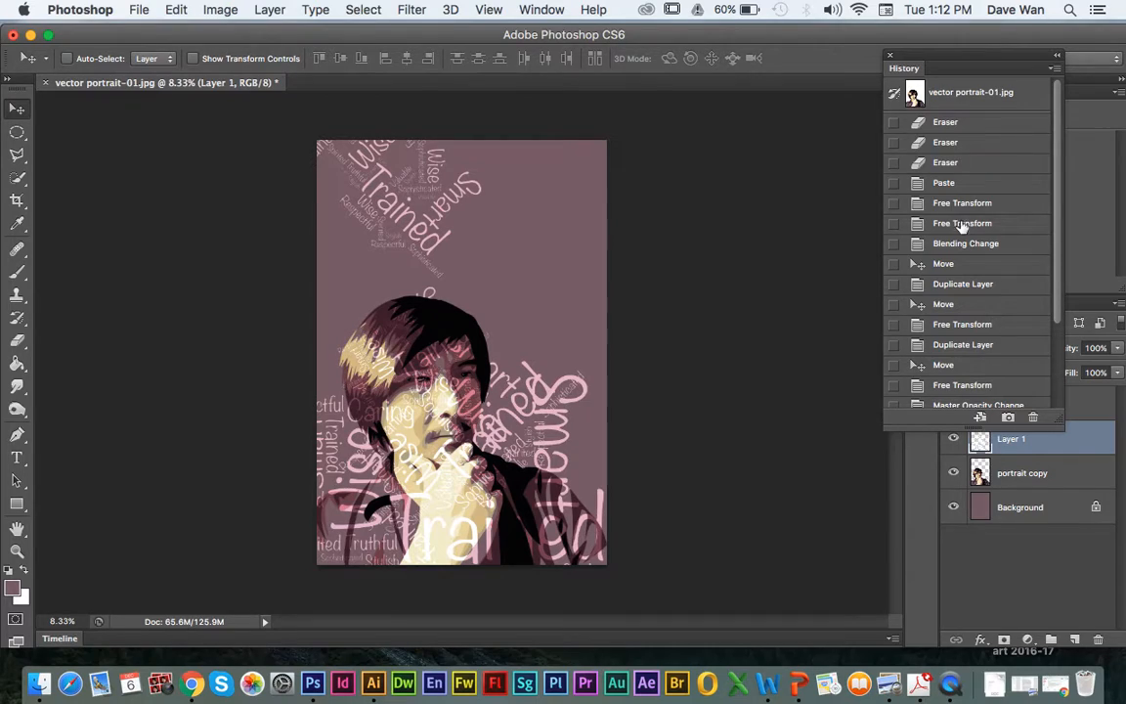
pyautogui.scroll(-5, 962, 293)
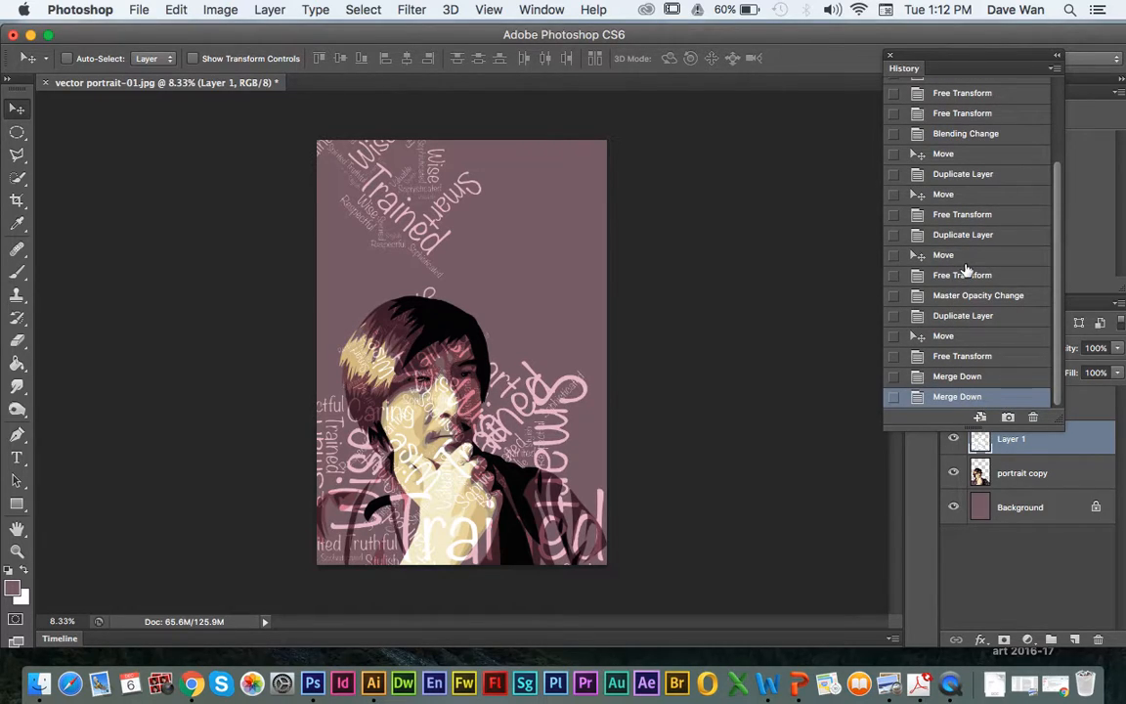
pyautogui.click(963, 376)
pyautogui.click(962, 355)
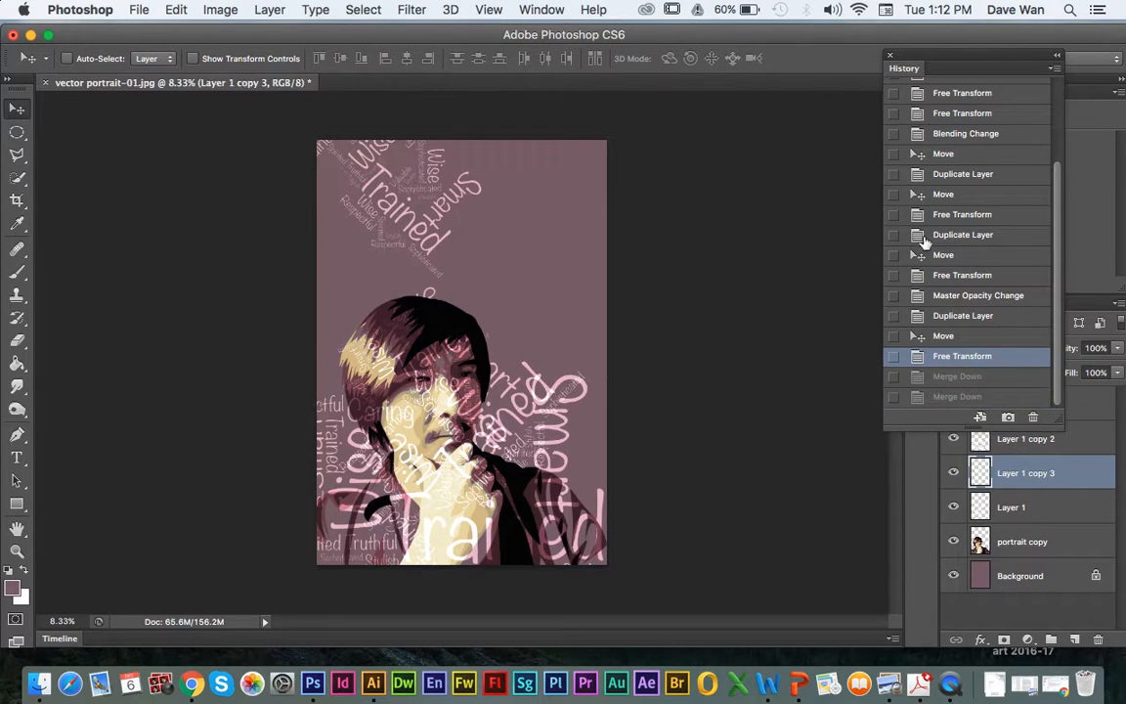
pyautogui.click(981, 379)
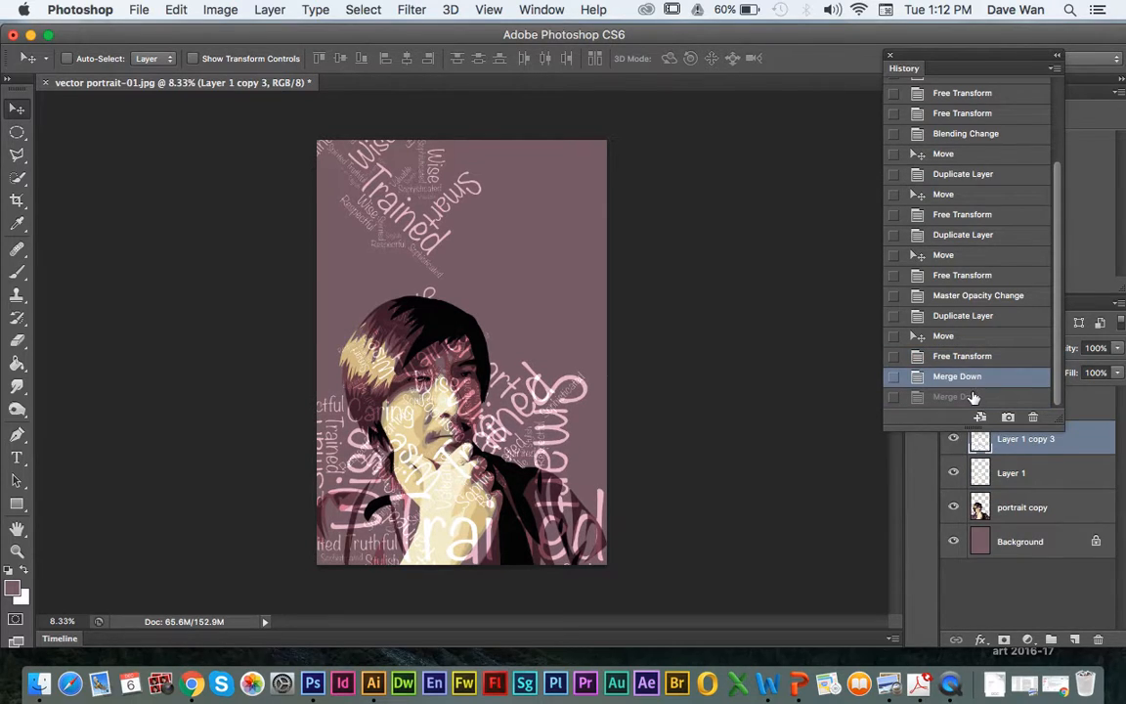
pyautogui.click(977, 396)
# Move the History panel clear of the layer list and reduce Layer 1's opacity to 60%.
pyautogui.moveTo(982, 69); pyautogui.dragTo(830, 44)
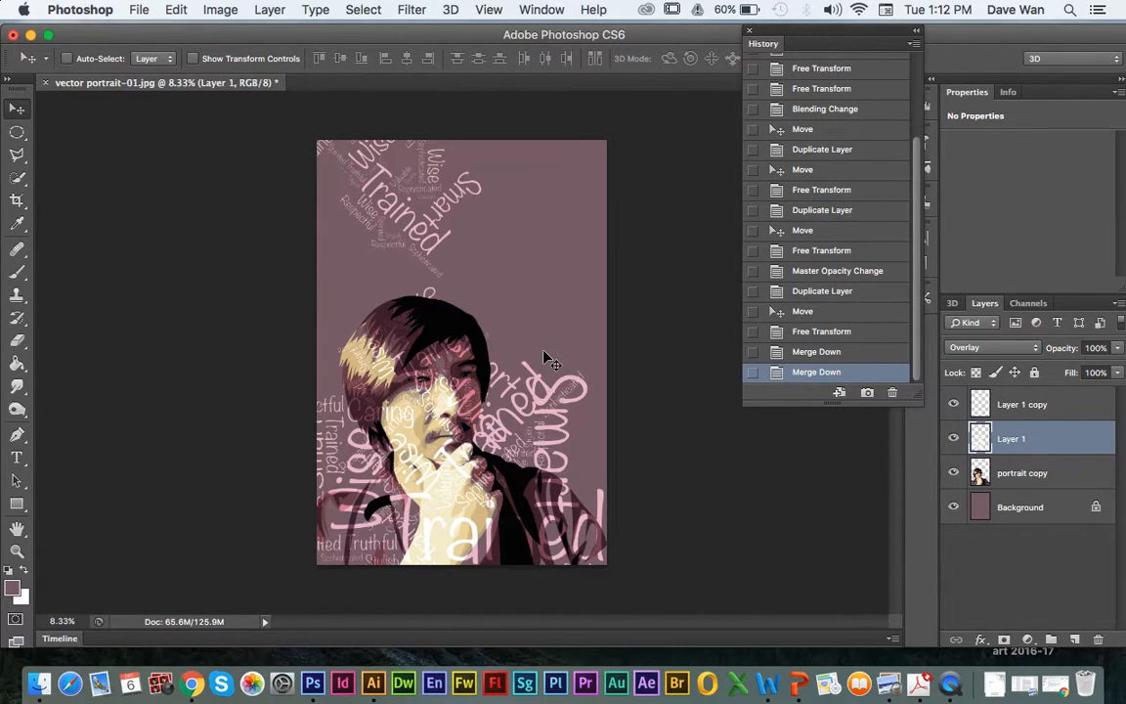
pyautogui.click(952, 439)
pyautogui.click(952, 439)
pyautogui.click(1116, 348)
pyautogui.moveTo(1104, 369)
pyautogui.mouseDown()
pyautogui.moveTo(1074, 372)
pyautogui.moveTo(1084, 371)
pyautogui.mouseUp()
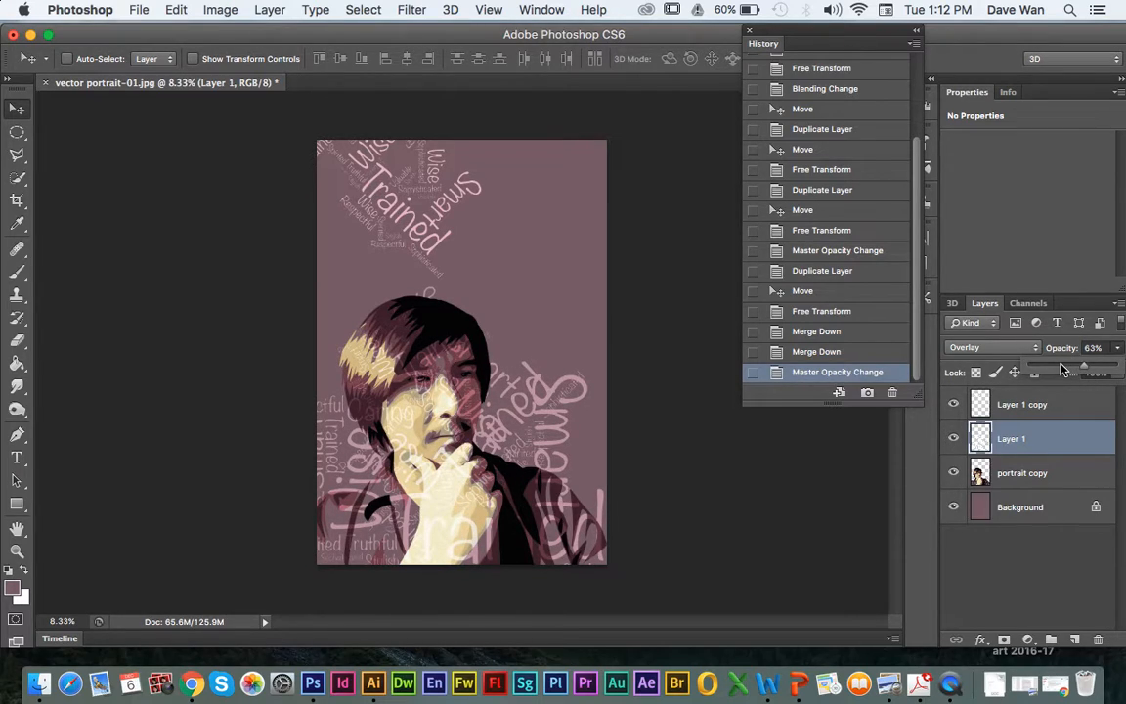
pyautogui.moveTo(1063, 368); pyautogui.dragTo(1080, 368)
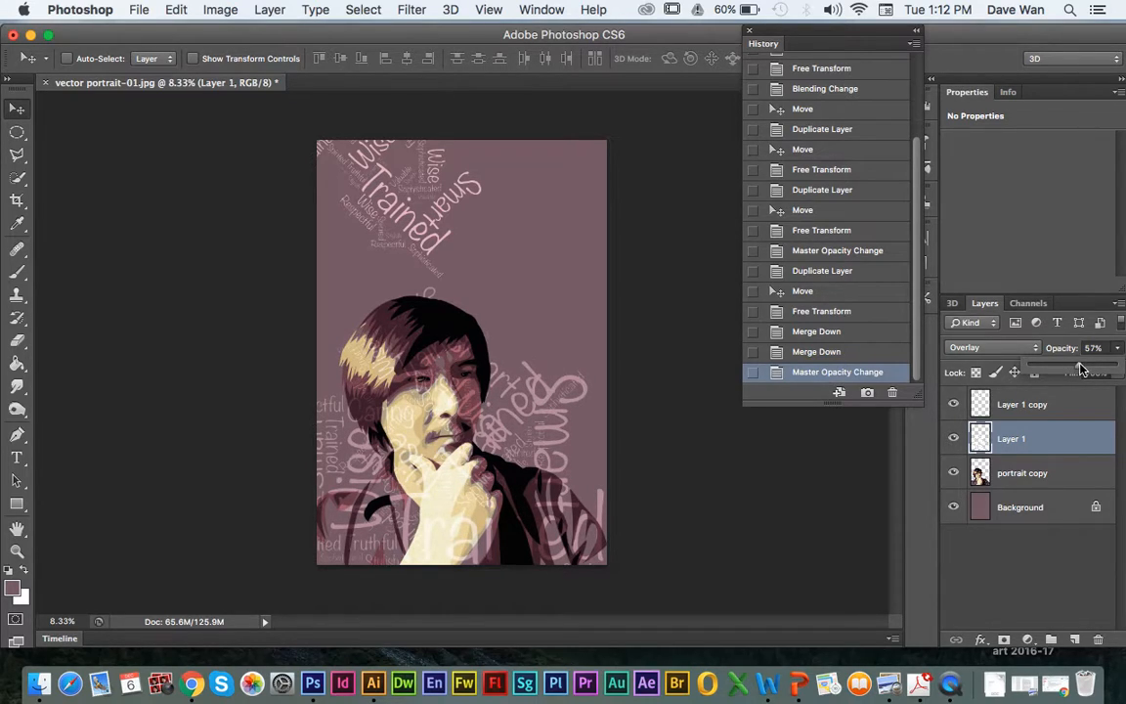
pyautogui.click(1017, 474)
pyautogui.click(1023, 450)
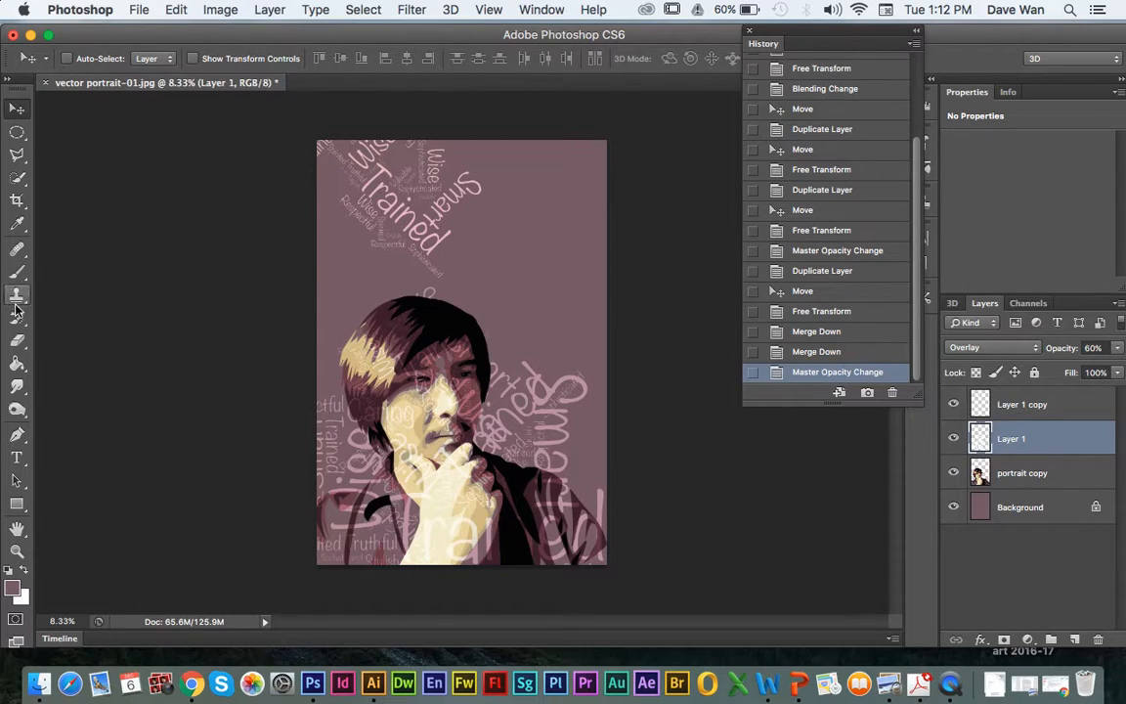
# Erase Layer 1's words from the background to the right of the face with a hard round 400 px eraser.
pyautogui.press('e')
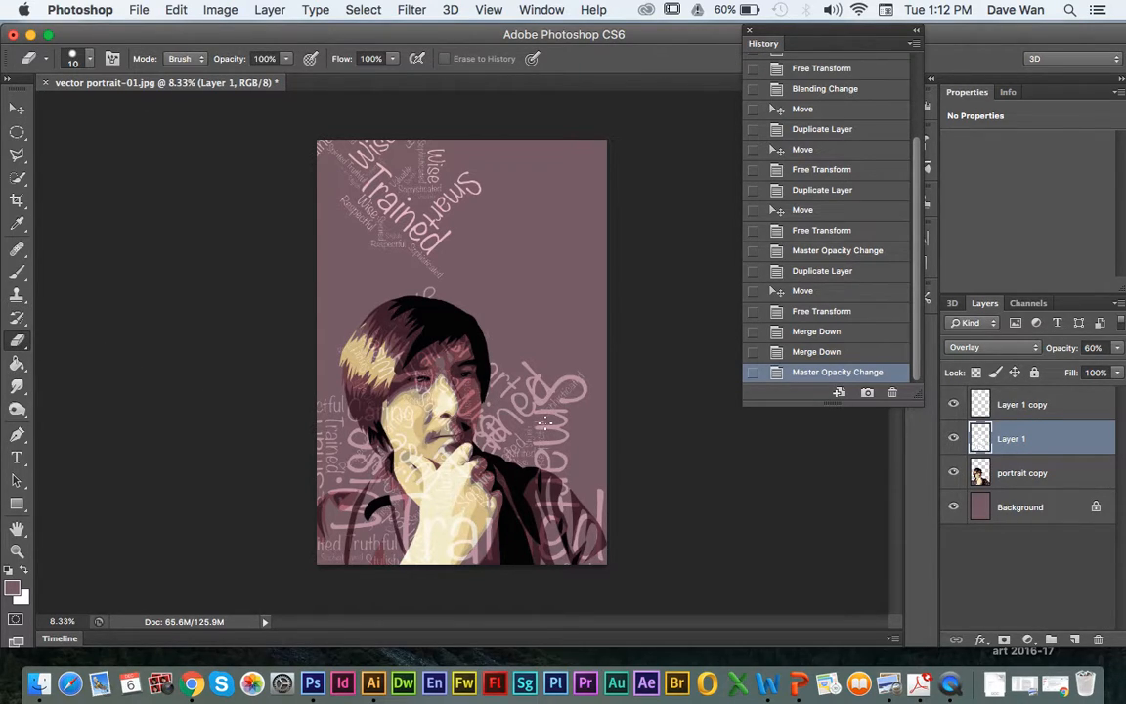
pyautogui.click(89, 59)
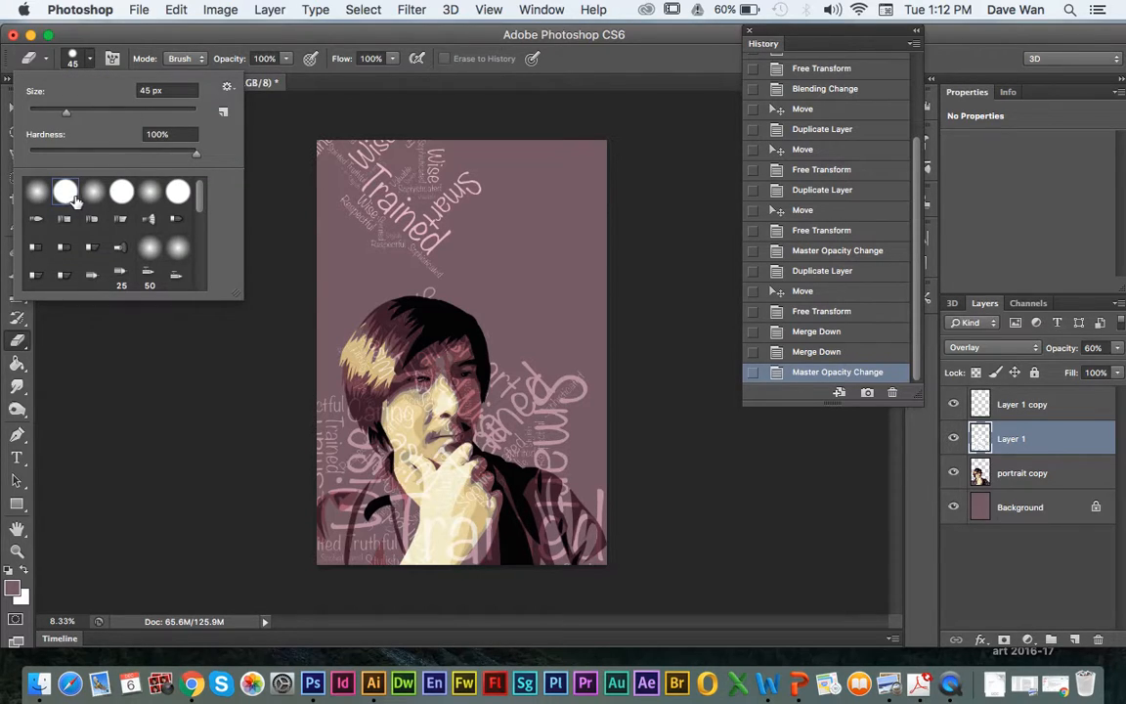
pyautogui.click(86, 41)
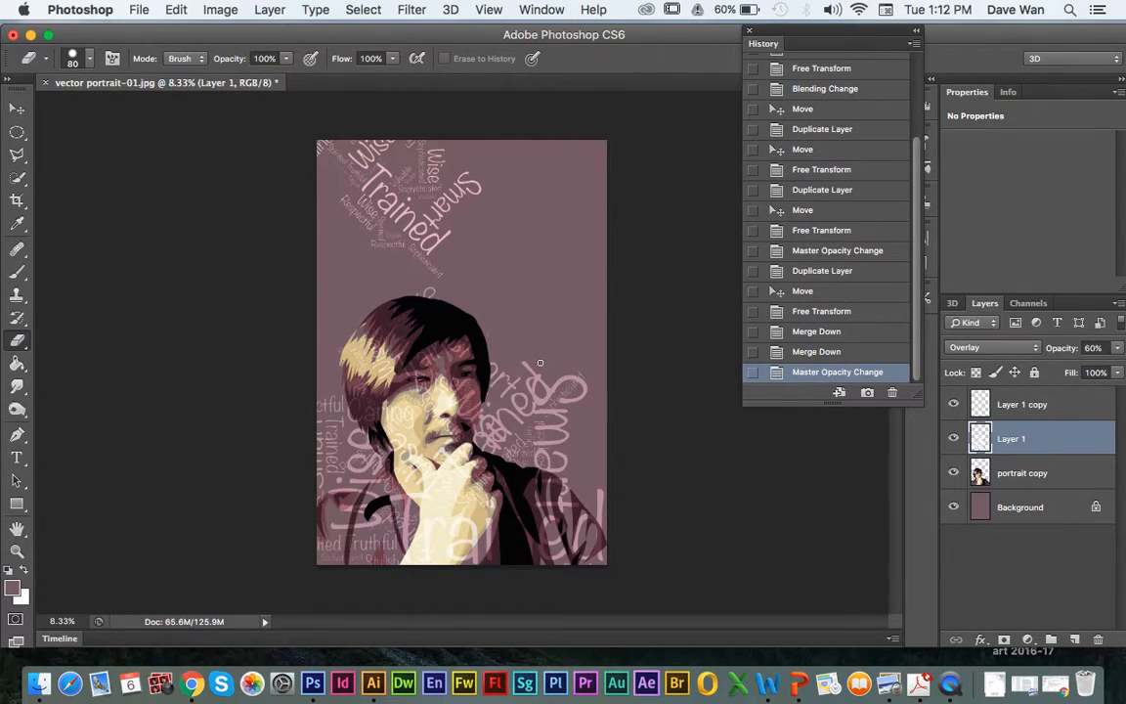
pyautogui.press(']')
pyautogui.press(']')
pyautogui.moveTo(569, 388)
pyautogui.mouseDown()
pyautogui.moveTo(574, 373)
pyautogui.moveTo(562, 410)
pyautogui.moveTo(550, 387)
pyautogui.mouseUp()
pyautogui.moveTo(476, 337)
pyautogui.mouseDown()
pyautogui.moveTo(489, 366)
pyautogui.moveTo(528, 397)
pyautogui.mouseUp()
# Erase the Layer 1 letters that spill onto the background along and above the jacket shoulder on the poster's right side.
pyautogui.press('super+equal')
pyautogui.press('super+equal')
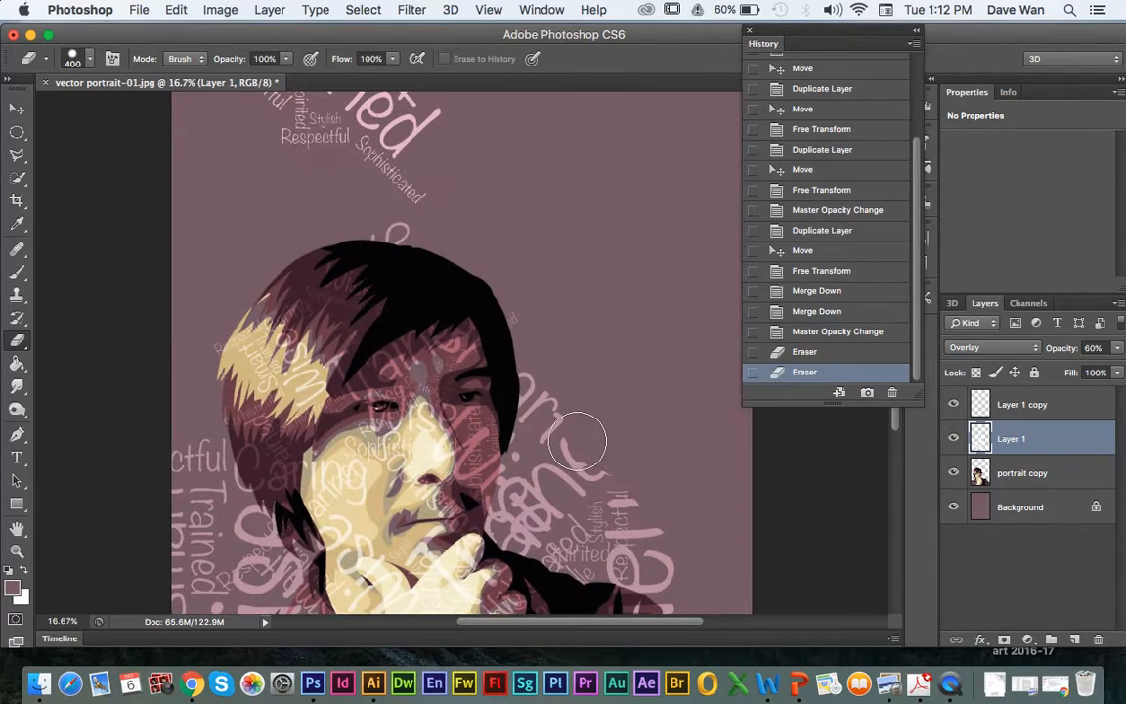
pyautogui.scroll(-3, 892, 433)
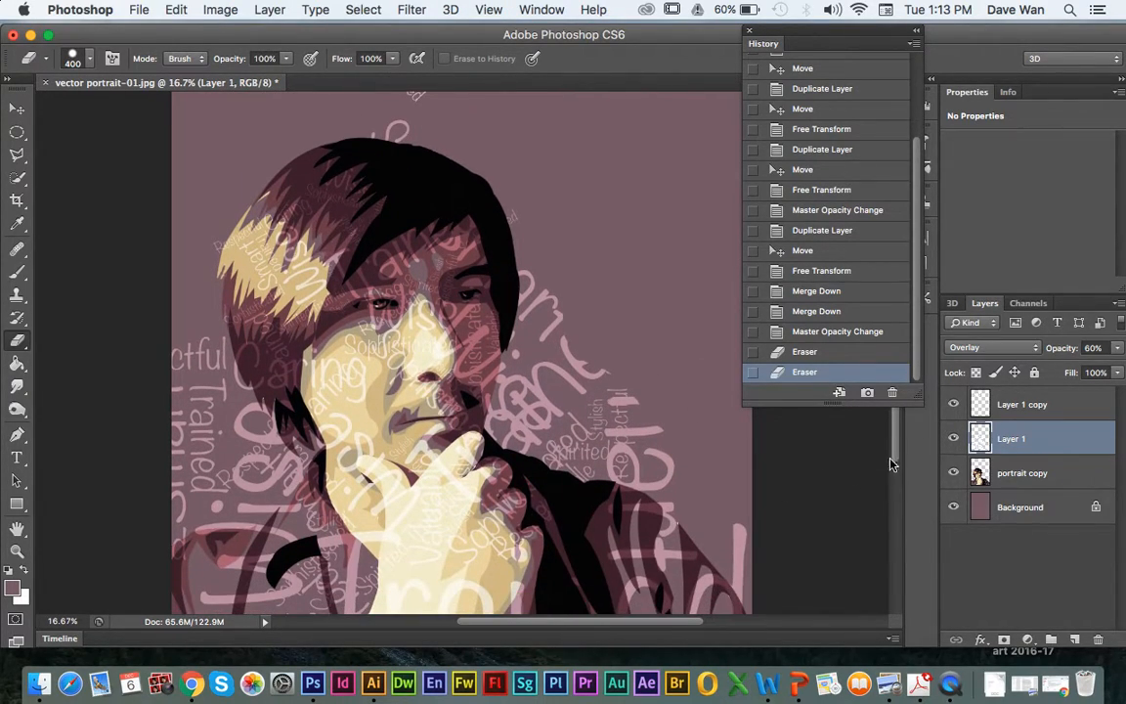
pyautogui.scroll(-3, 895, 449)
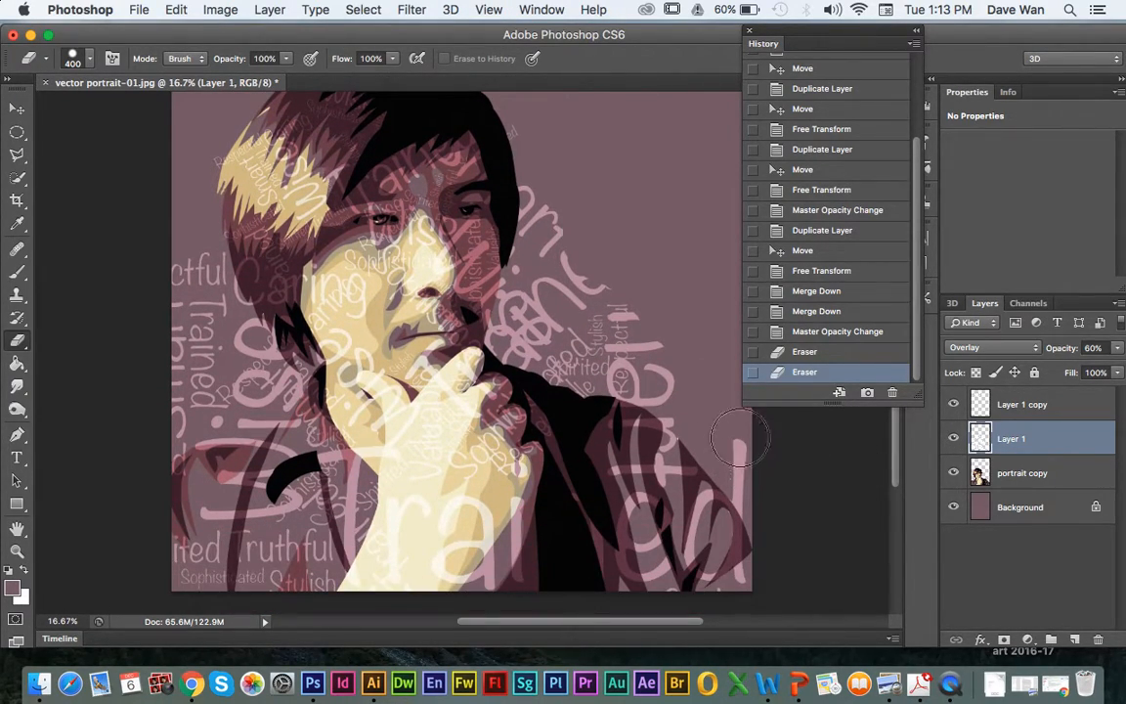
pyautogui.click(761, 487)
pyautogui.click(768, 491)
pyautogui.click(770, 496)
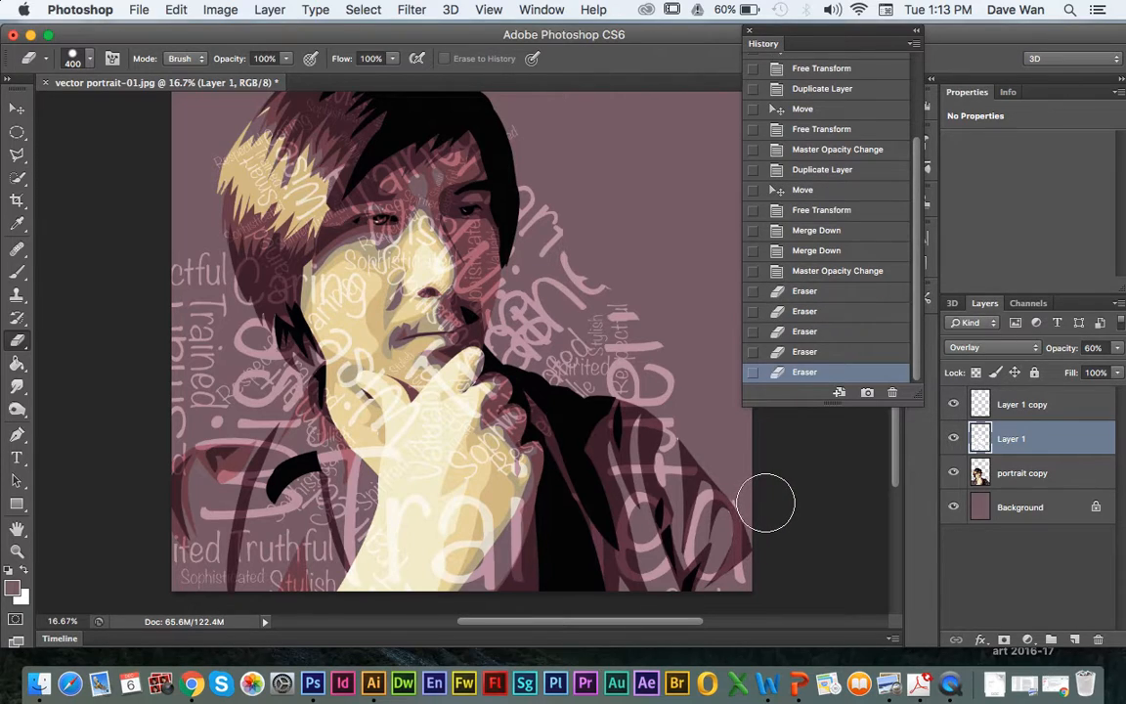
pyautogui.click(764, 495)
pyautogui.click(768, 500)
pyautogui.click(755, 487)
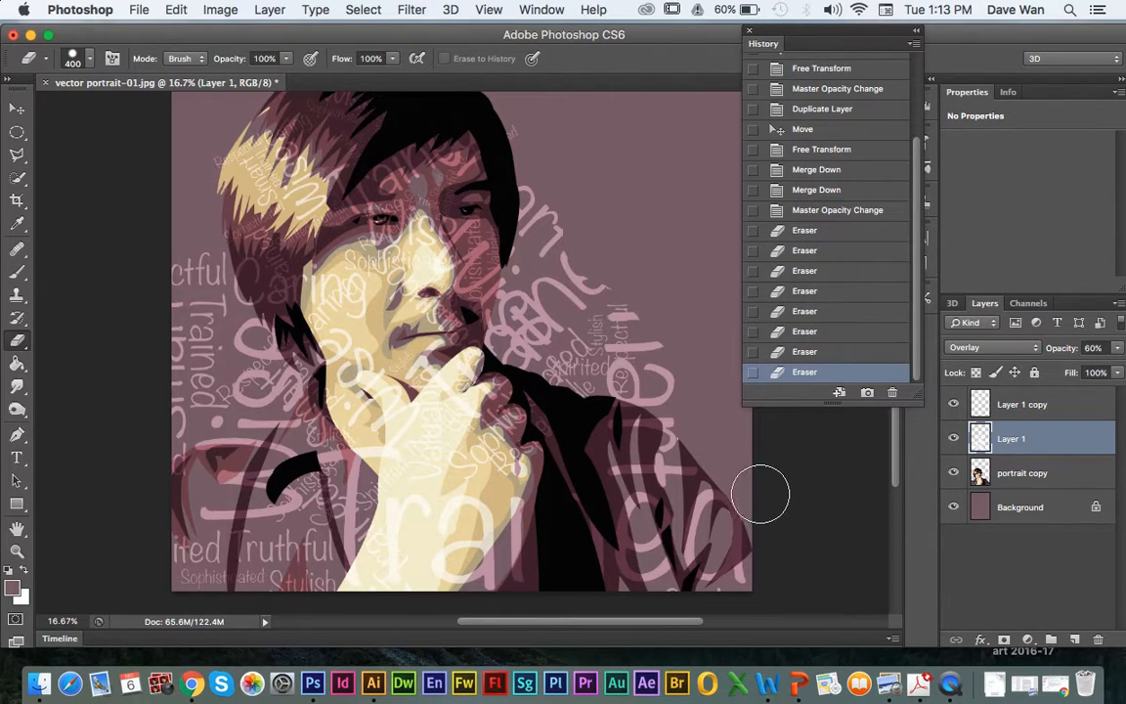
pyautogui.click(761, 486)
pyautogui.moveTo(658, 382)
pyautogui.mouseDown()
pyautogui.moveTo(666, 371)
pyautogui.moveTo(689, 384)
pyautogui.moveTo(628, 371)
pyautogui.moveTo(607, 326)
pyautogui.moveTo(584, 344)
pyautogui.moveTo(605, 372)
pyautogui.moveTo(558, 346)
pyautogui.moveTo(573, 372)
pyautogui.moveTo(584, 352)
pyautogui.mouseUp()
# Reduce the eraser to 175 px and erase the remaining background words between the right side of the face and the shoulder.
pyautogui.press('[')
pyautogui.press('[')
pyautogui.press('[')
pyautogui.press('[')
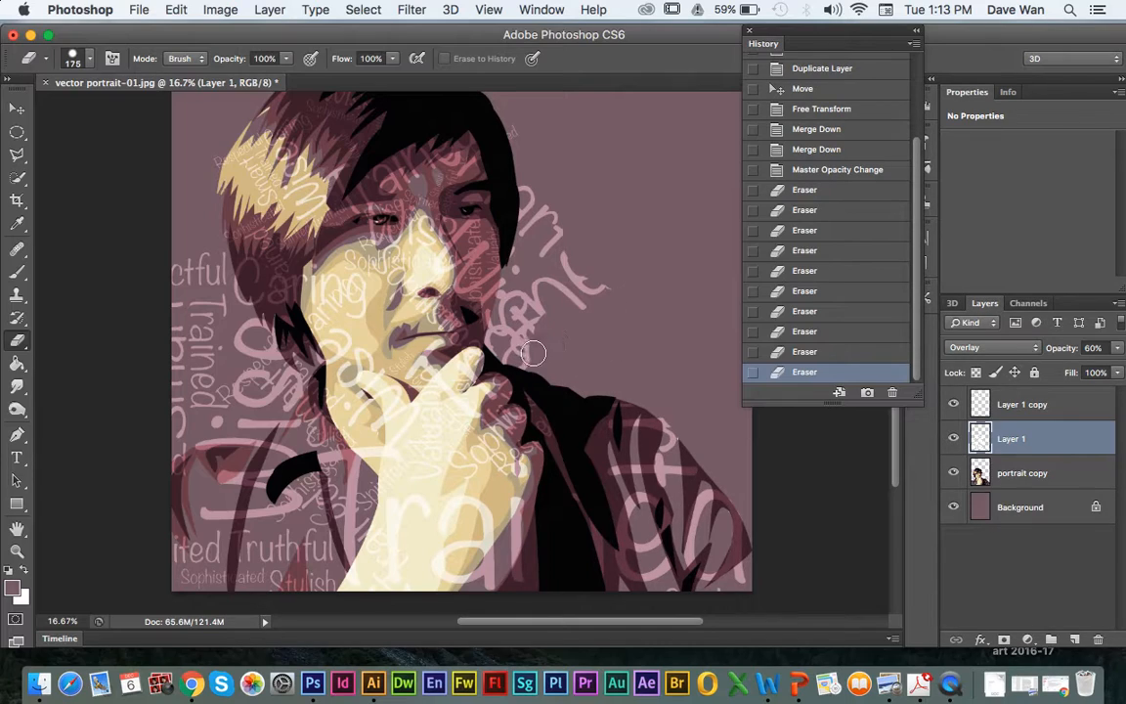
pyautogui.moveTo(497, 339)
pyautogui.mouseDown()
pyautogui.moveTo(534, 318)
pyautogui.moveTo(517, 342)
pyautogui.moveTo(572, 293)
pyautogui.moveTo(604, 304)
pyautogui.moveTo(607, 283)
pyautogui.moveTo(616, 312)
pyautogui.mouseUp()
pyautogui.scroll(2, 612, 318)
pyautogui.moveTo(517, 202)
pyautogui.mouseDown()
pyautogui.moveTo(559, 356)
pyautogui.moveTo(578, 320)
pyautogui.moveTo(578, 376)
pyautogui.moveTo(534, 256)
pyautogui.moveTo(530, 343)
pyautogui.moveTo(520, 308)
pyautogui.moveTo(517, 377)
pyautogui.moveTo(500, 403)
pyautogui.moveTo(512, 347)
pyautogui.moveTo(567, 344)
pyautogui.mouseUp()
# Lower Layer 1's opacity to 49% and erase its words from the background above the hair and left of the portrait.
pyautogui.click(1118, 349)
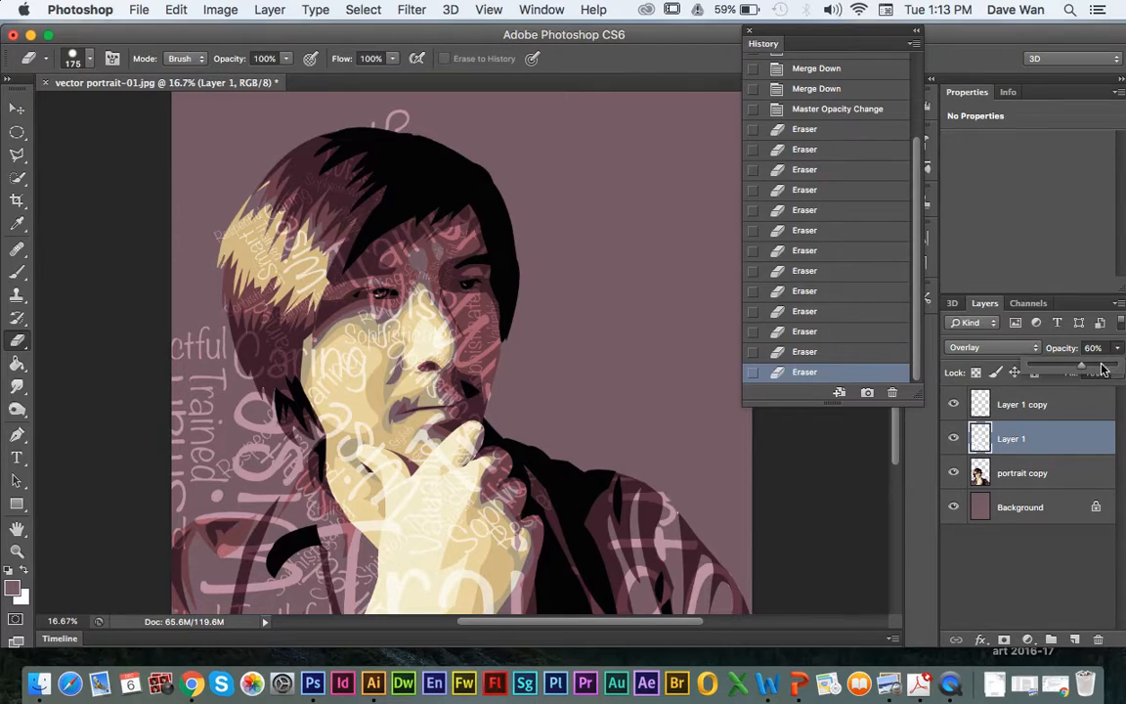
pyautogui.moveTo(1074, 370); pyautogui.dragTo(1072, 369)
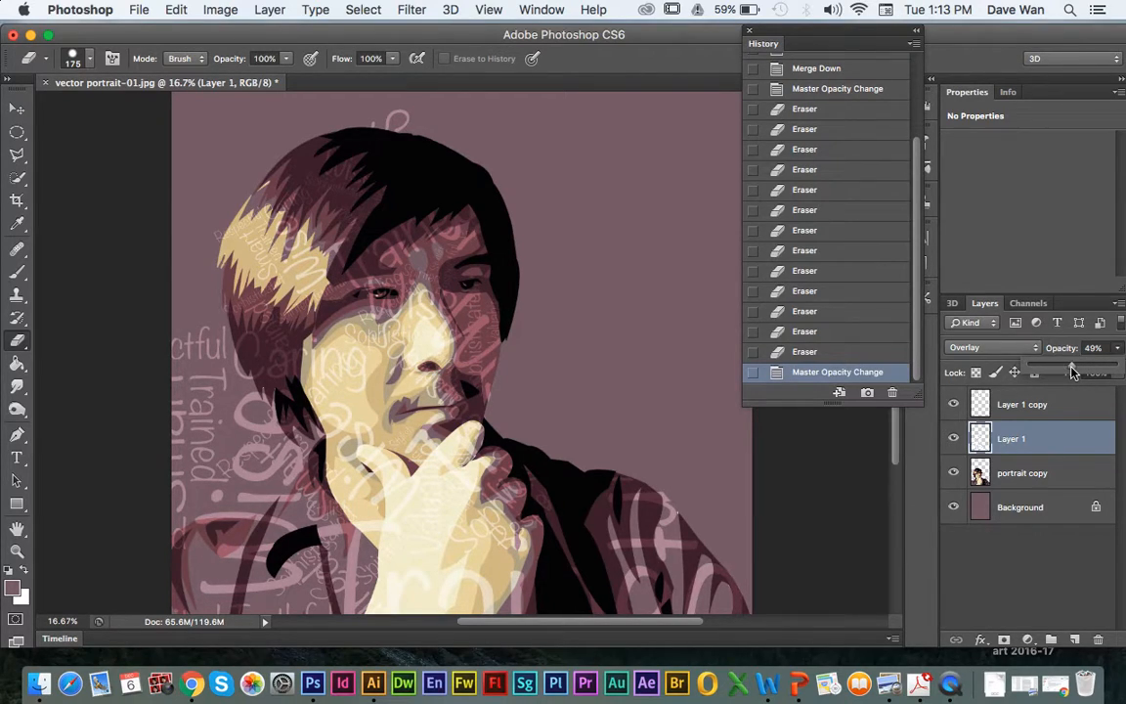
pyautogui.moveTo(307, 166)
pyautogui.mouseDown()
pyautogui.moveTo(354, 102)
pyautogui.moveTo(400, 118)
pyautogui.mouseUp()
pyautogui.moveTo(169, 209)
pyautogui.mouseDown()
pyautogui.moveTo(175, 220)
pyautogui.moveTo(191, 210)
pyautogui.moveTo(182, 226)
pyautogui.mouseUp()
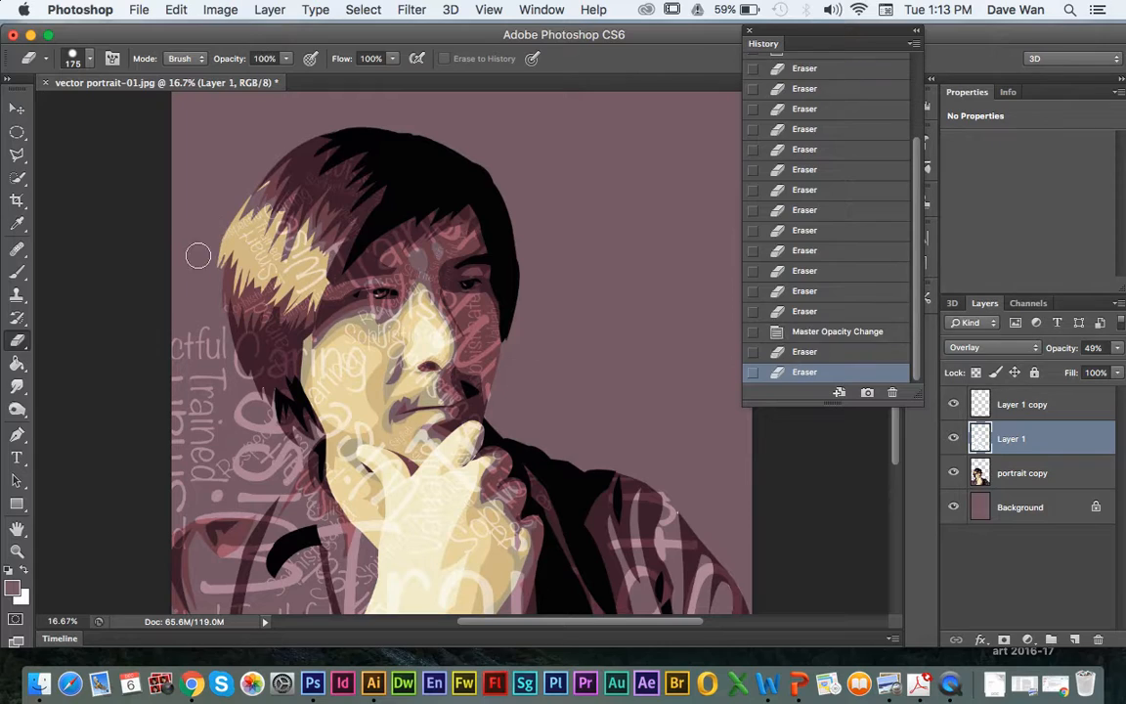
pyautogui.moveTo(175, 334)
pyautogui.mouseDown()
pyautogui.moveTo(155, 437)
pyautogui.moveTo(169, 300)
pyautogui.moveTo(194, 372)
pyautogui.moveTo(207, 338)
pyautogui.moveTo(194, 285)
pyautogui.moveTo(203, 334)
pyautogui.moveTo(244, 395)
pyautogui.moveTo(205, 323)
pyautogui.moveTo(227, 370)
pyautogui.moveTo(256, 393)
pyautogui.moveTo(249, 415)
pyautogui.moveTo(289, 461)
pyautogui.moveTo(286, 478)
pyautogui.moveTo(277, 437)
pyautogui.moveTo(266, 470)
pyautogui.moveTo(244, 476)
pyautogui.moveTo(188, 442)
pyautogui.moveTo(212, 416)
pyautogui.moveTo(187, 400)
pyautogui.moveTo(207, 473)
pyautogui.moveTo(163, 533)
pyautogui.moveTo(180, 497)
pyautogui.moveTo(158, 423)
pyautogui.mouseUp()
pyautogui.press('super+minus')
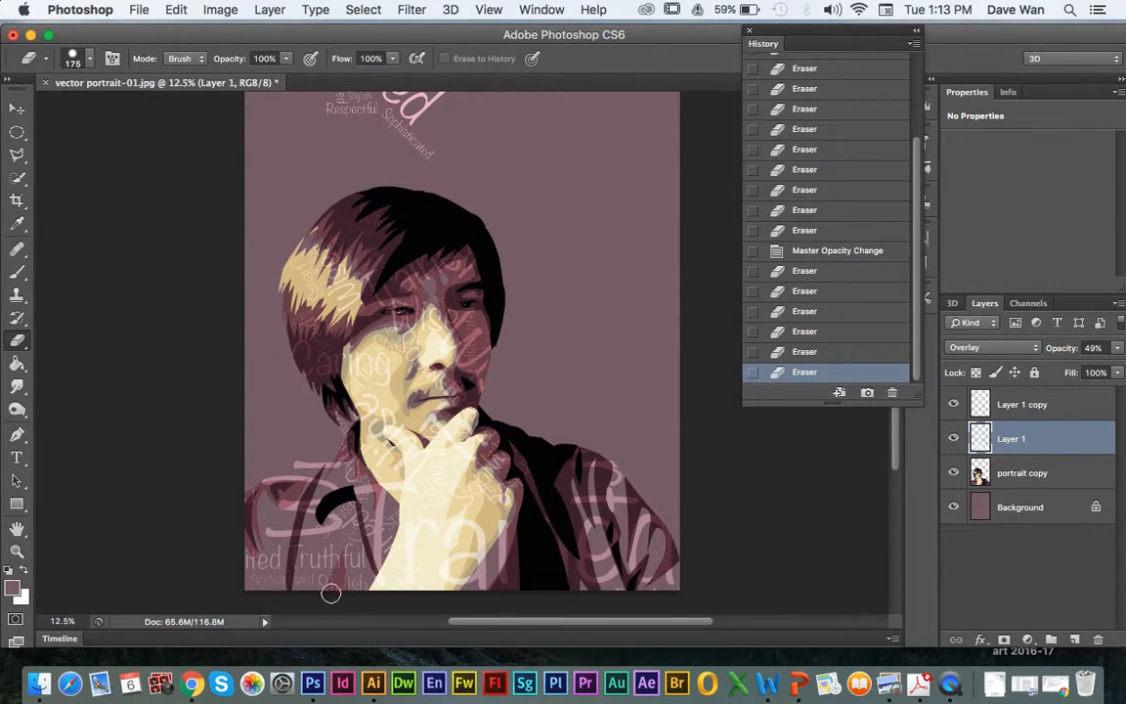
pyautogui.scroll(1, 391, 396)
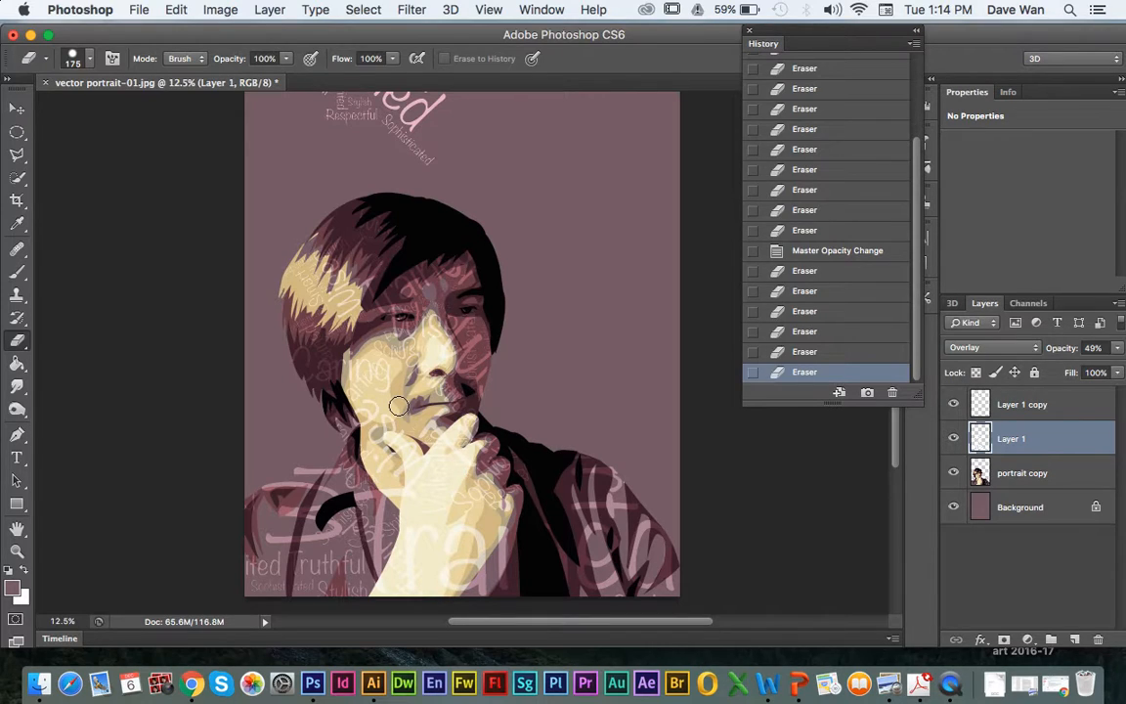
pyautogui.scroll(5, 398, 406)
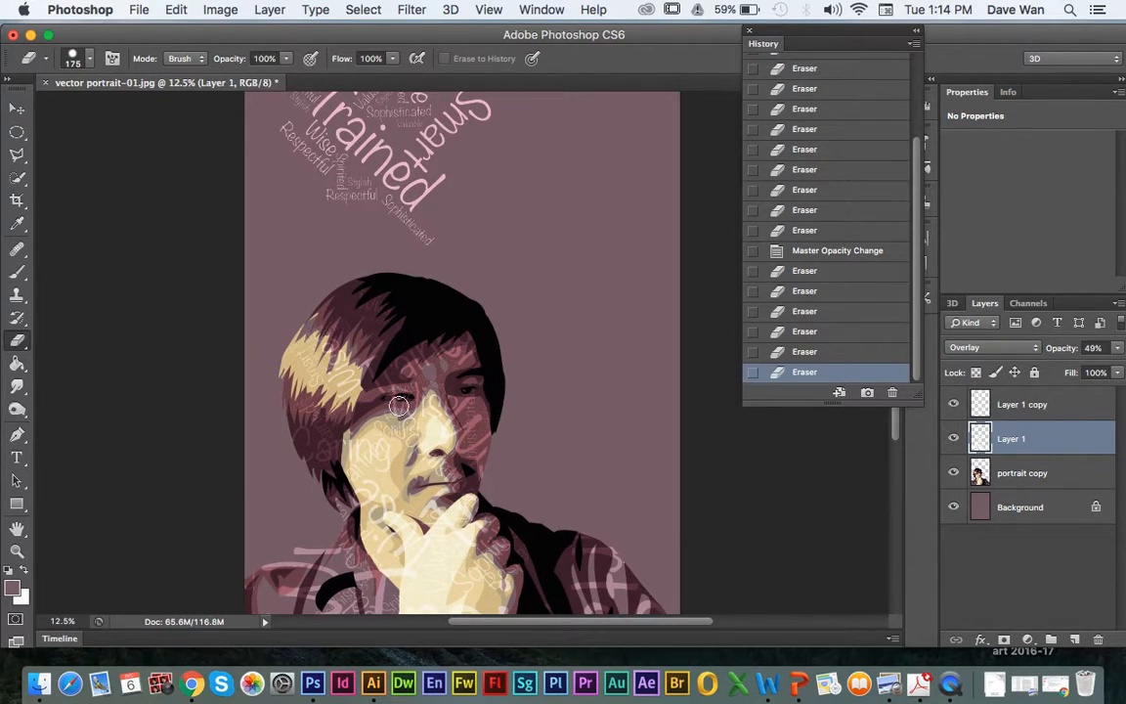
pyautogui.scroll(-1, 397, 405)
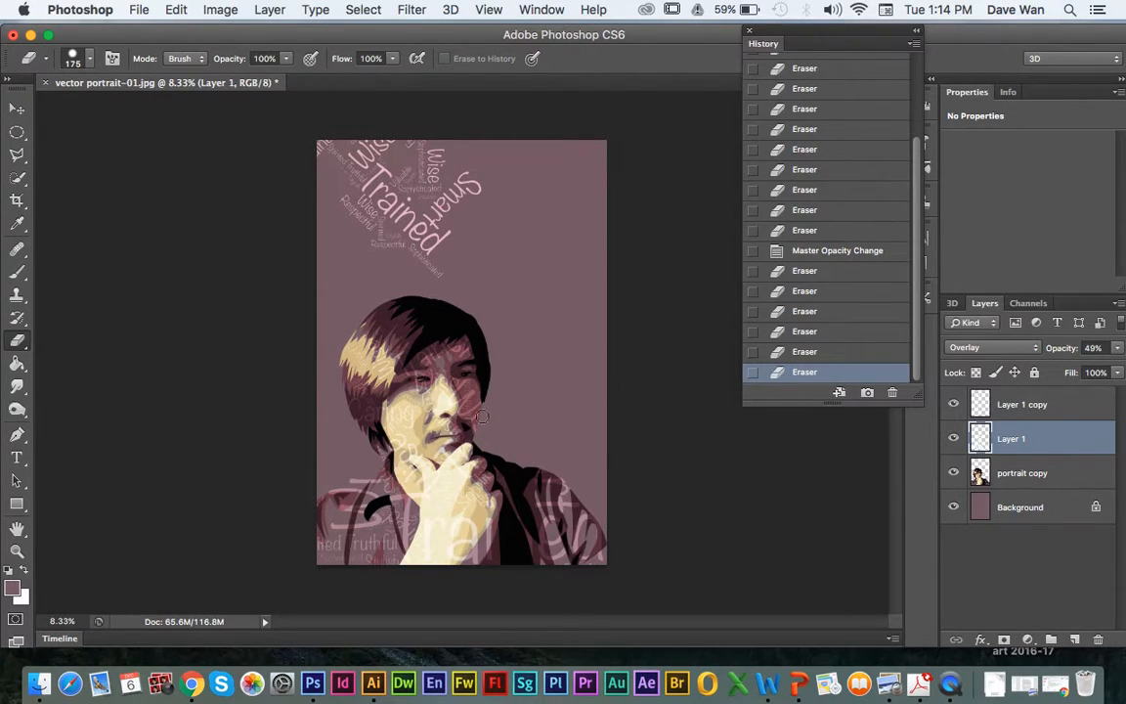
pyautogui.click(953, 438)
# Try the Color Burn blend mode on Layer 1 copy and set it to Normal instead.
pyautogui.click(1017, 407)
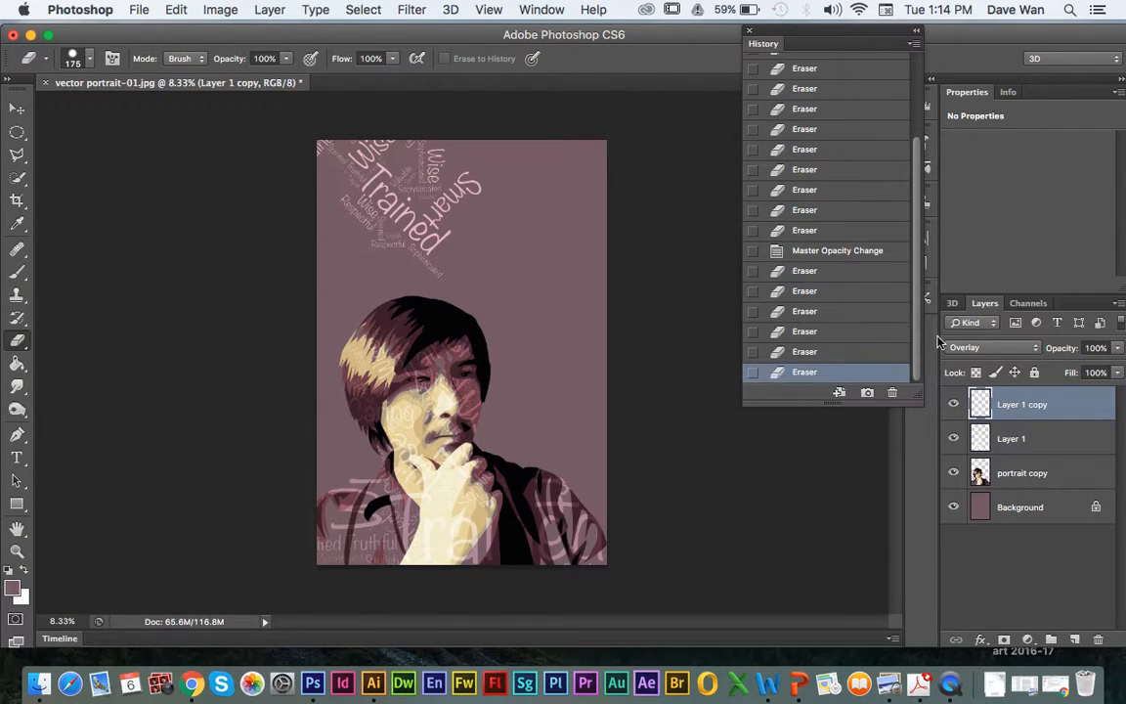
pyautogui.click(982, 349)
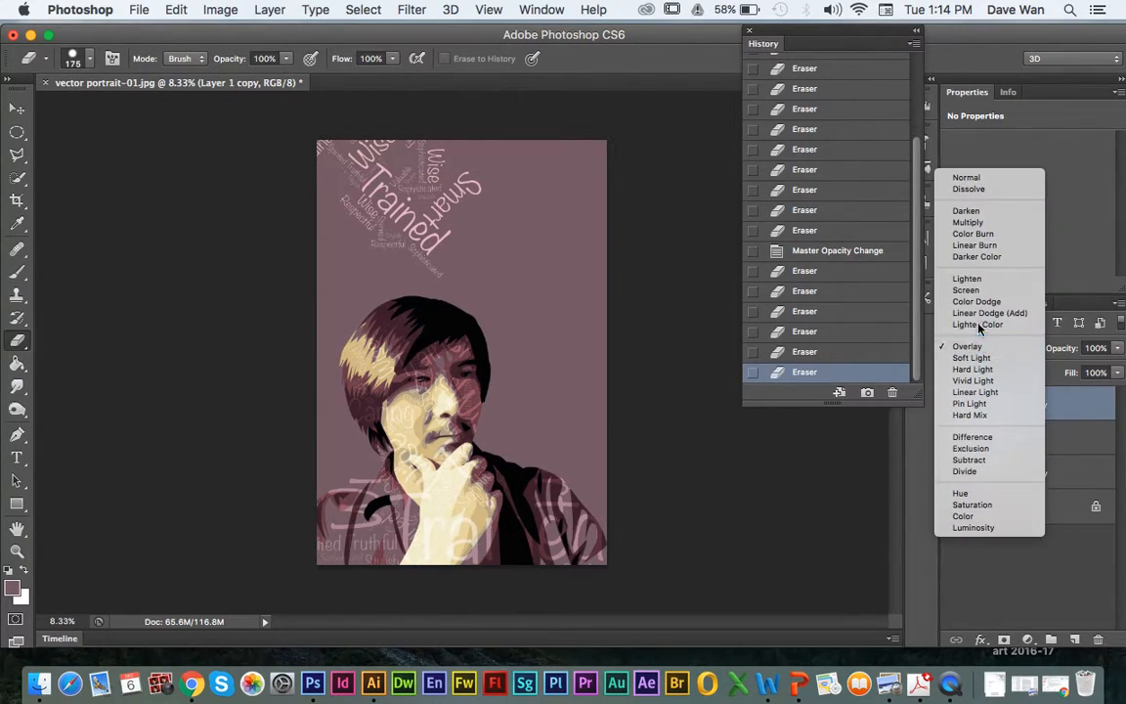
pyautogui.click(969, 241)
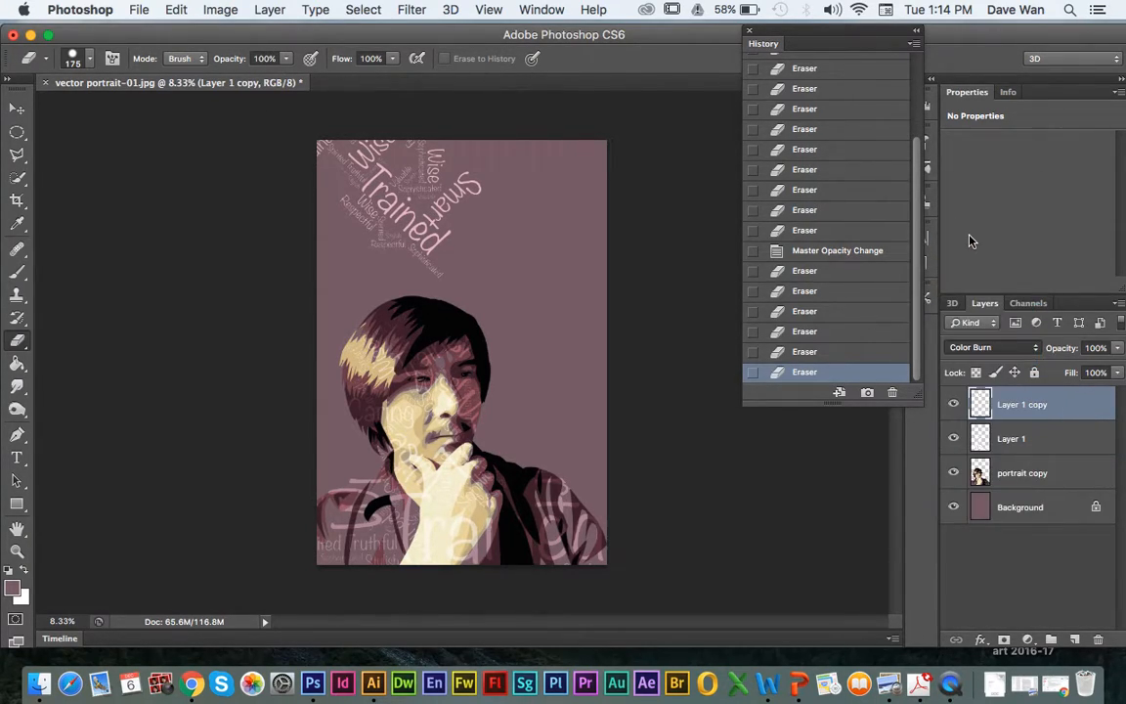
pyautogui.click(983, 350)
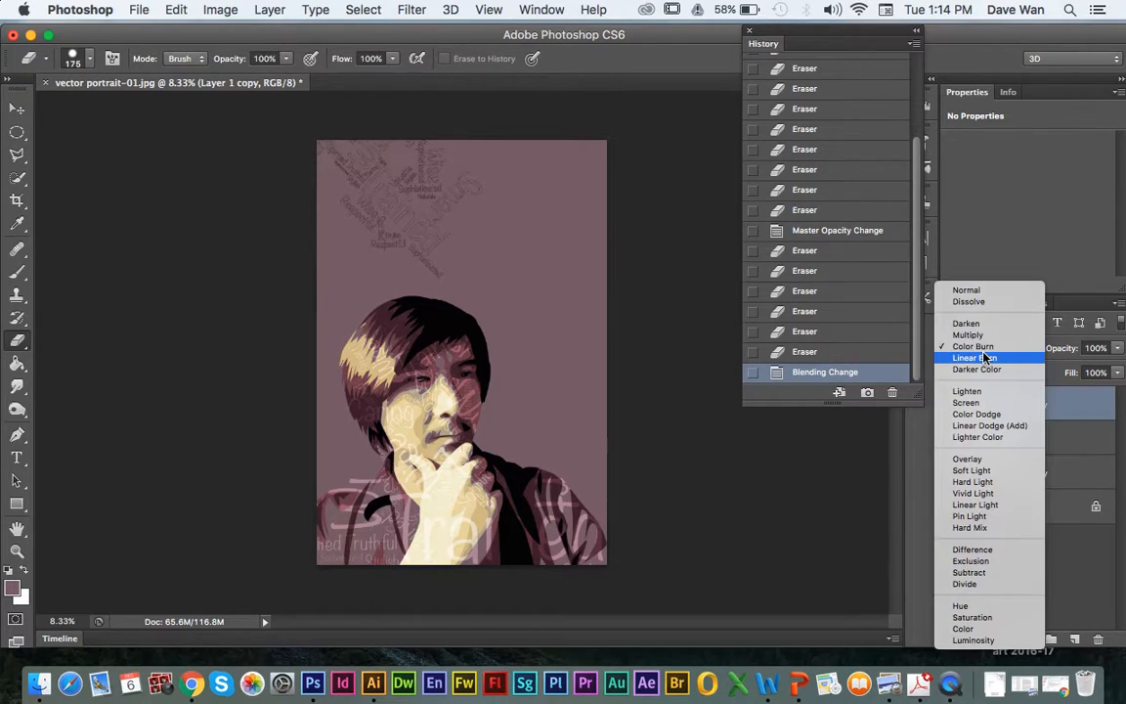
pyautogui.click(990, 291)
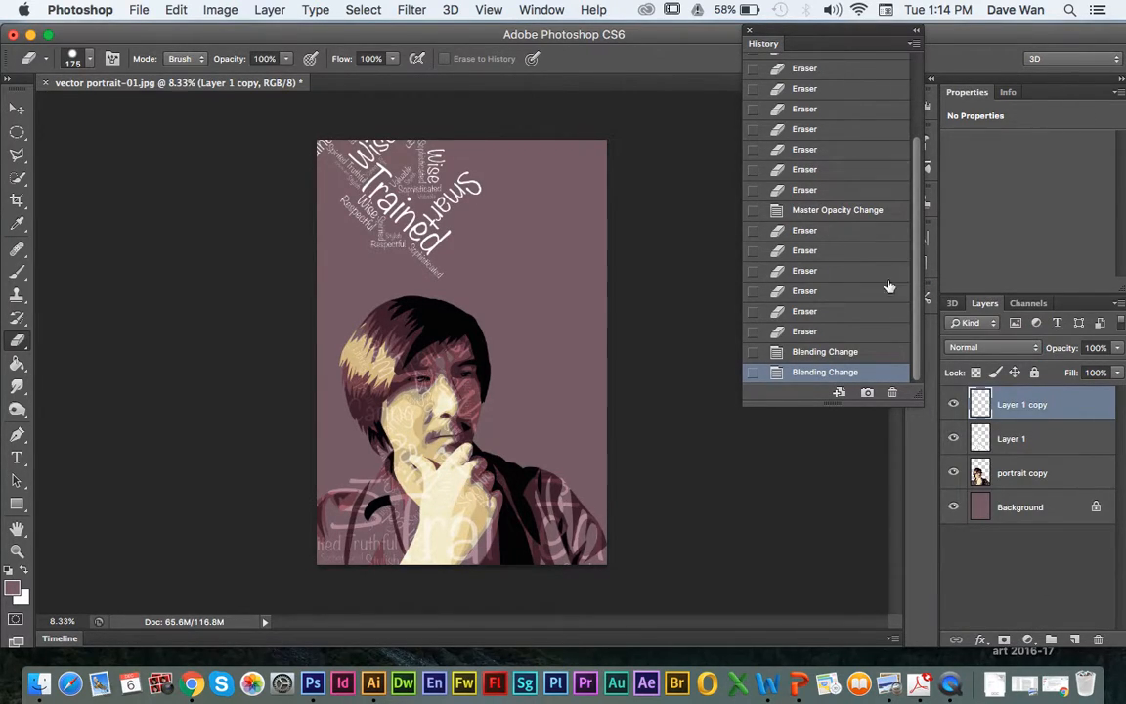
# Move the Layer 1 copy word cloud down over the hair and place the layer beneath portrait copy.
pyautogui.click(21, 108)
pyautogui.moveTo(423, 202); pyautogui.dragTo(467, 281)
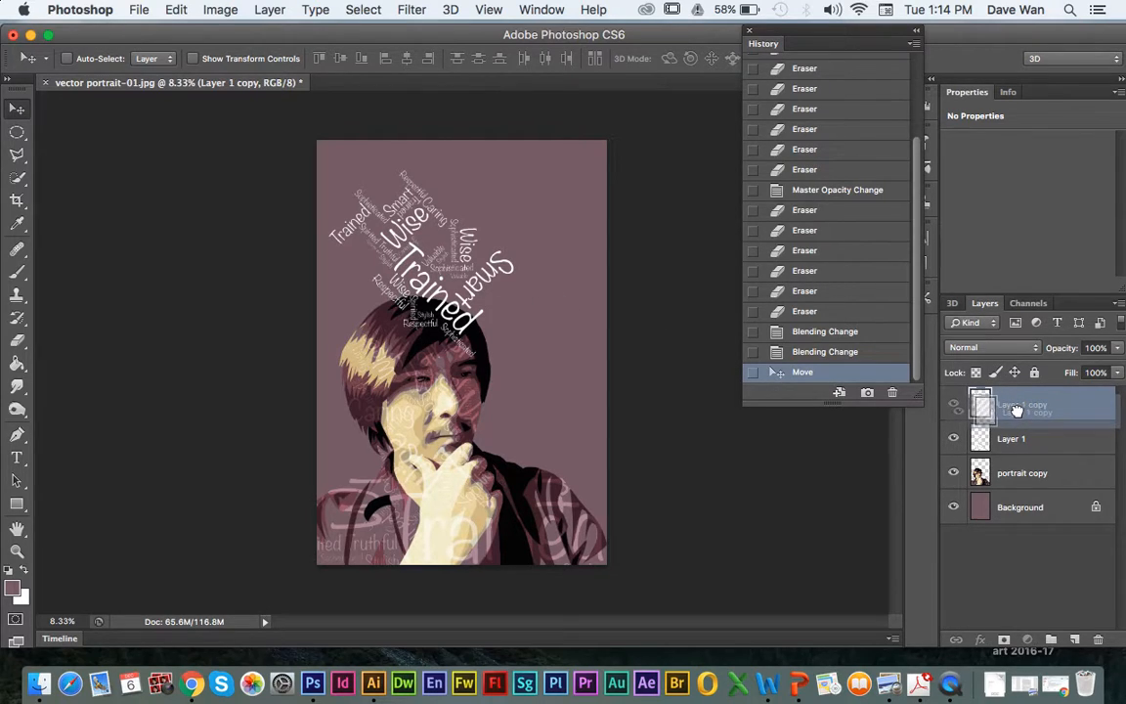
pyautogui.click(951, 405)
pyautogui.click(952, 406)
pyautogui.moveTo(1015, 408); pyautogui.dragTo(1015, 483)
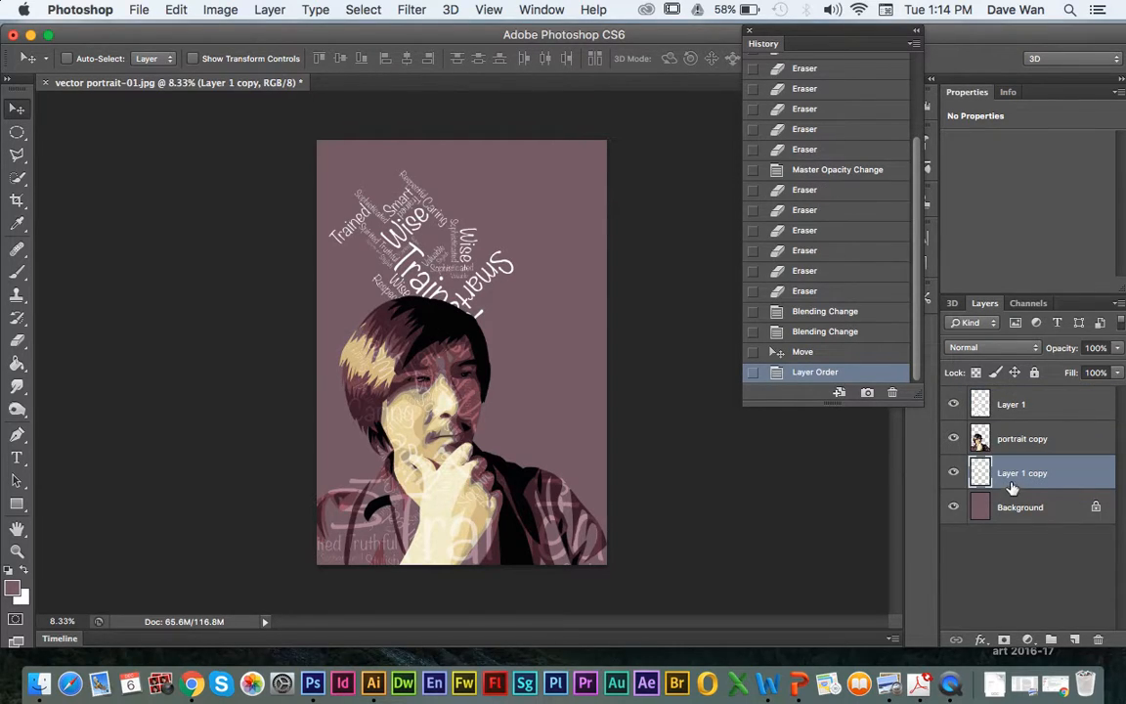
# Scale the Layer 1 copy word cloud to about 145% and position it behind the head in the poster's upper-left area.
pyautogui.moveTo(386, 259); pyautogui.dragTo(337, 287)
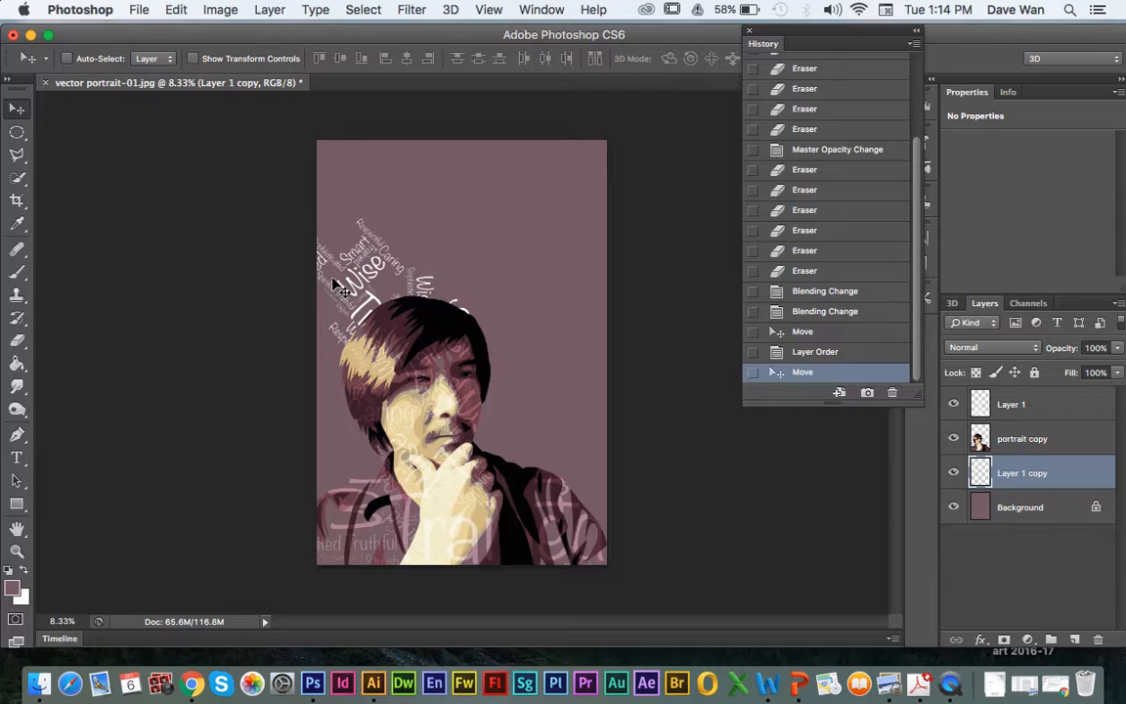
pyautogui.hotkey('ctrl', 't')
pyautogui.moveTo(466, 215); pyautogui.dragTo(554, 134)
pyautogui.moveTo(422, 224); pyautogui.dragTo(391, 200)
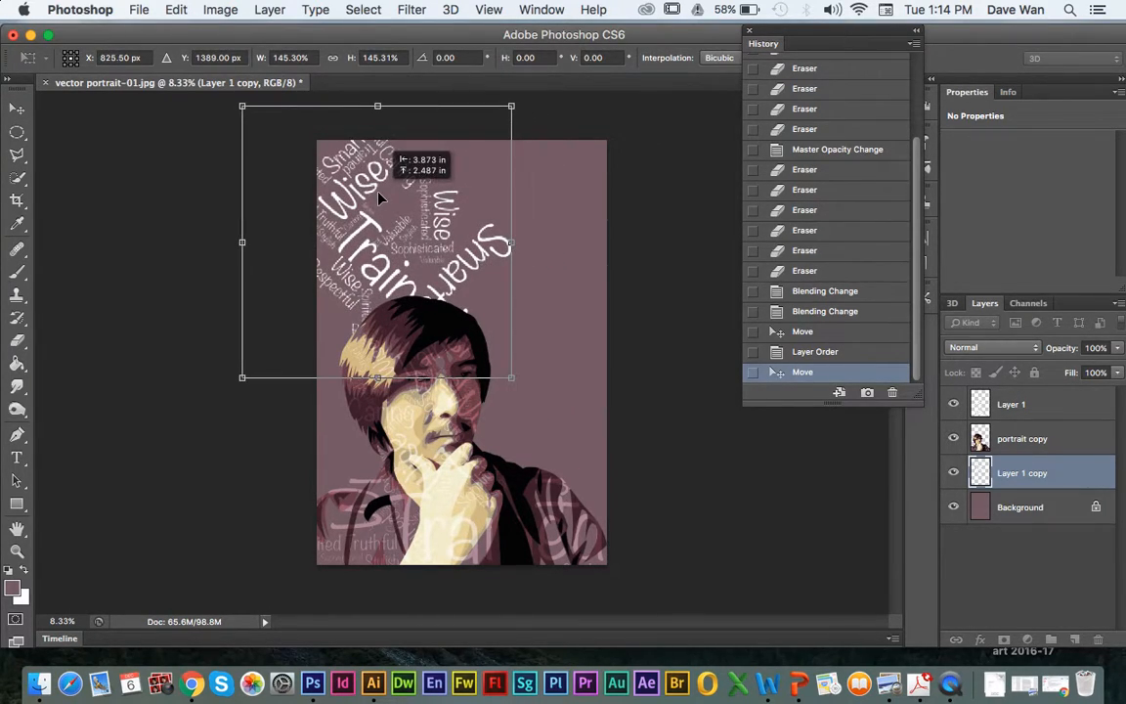
pyautogui.press('Return')
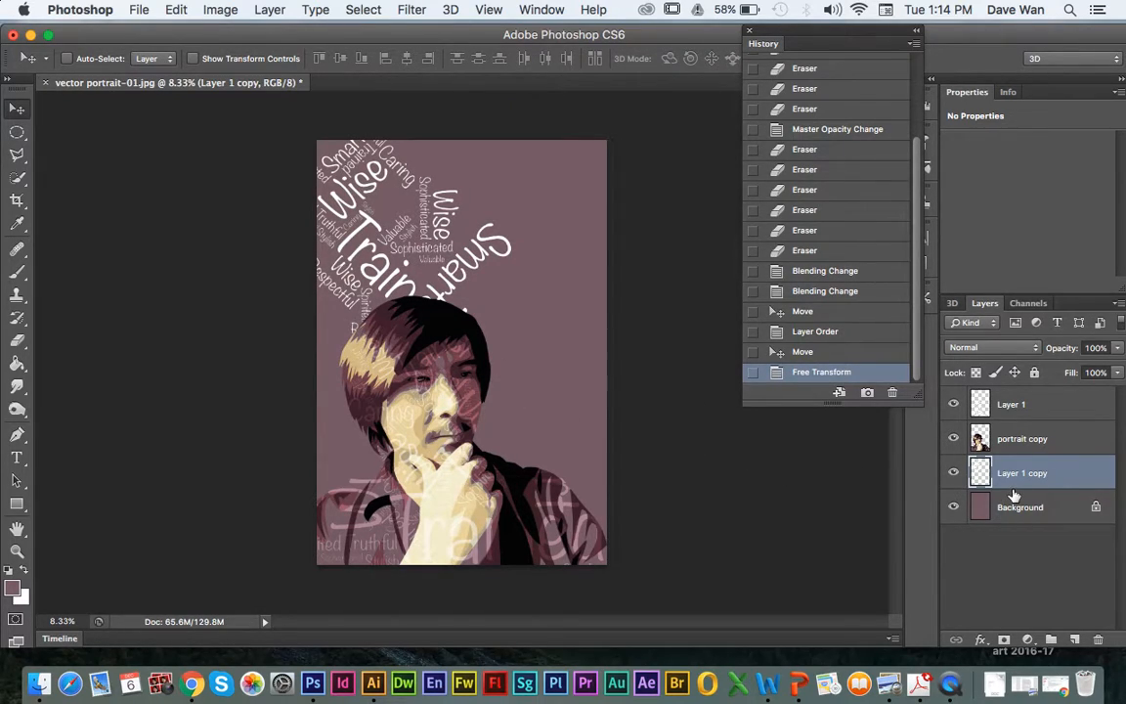
# Duplicate Layer 1 copy, then shrink the duplicate and place it left of the face, above the shoulder.
pyautogui.rightClick(1071, 480)
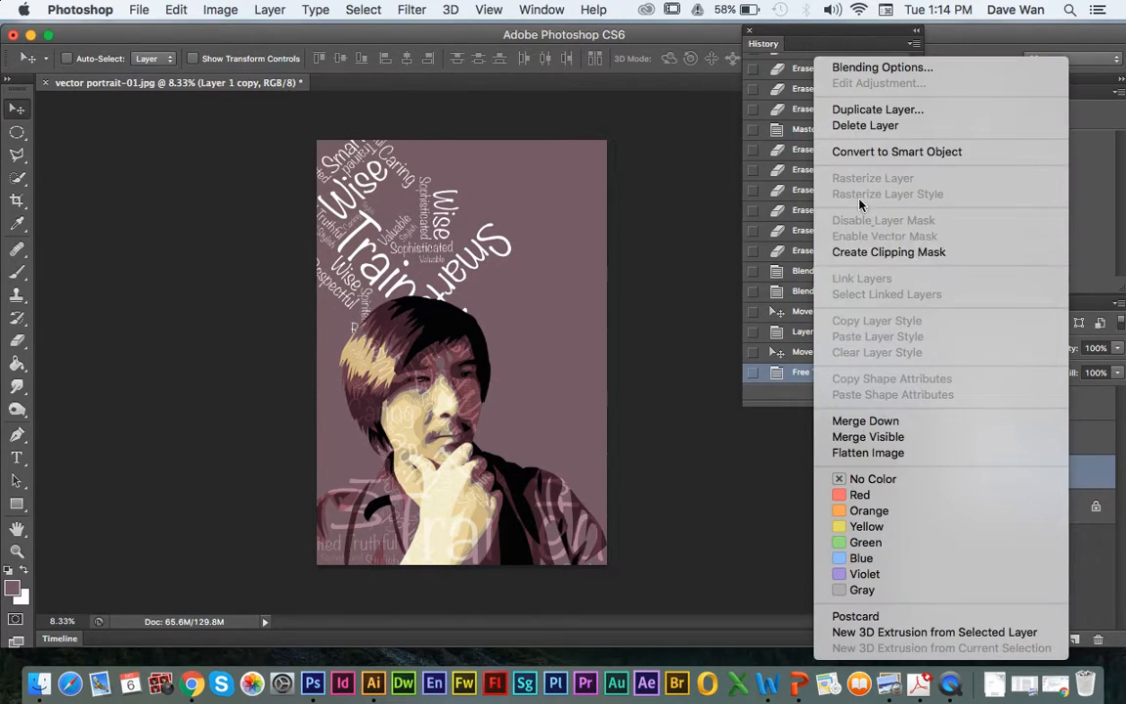
pyautogui.click(867, 110)
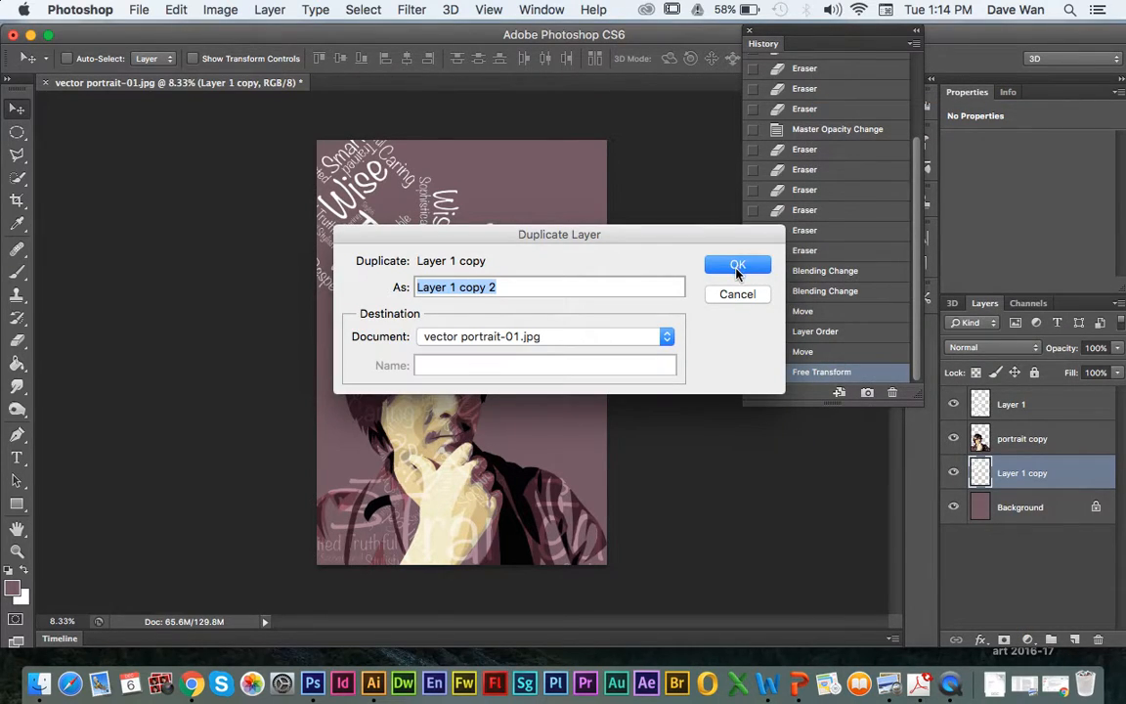
pyautogui.click(738, 266)
pyautogui.moveTo(387, 252); pyautogui.dragTo(309, 439)
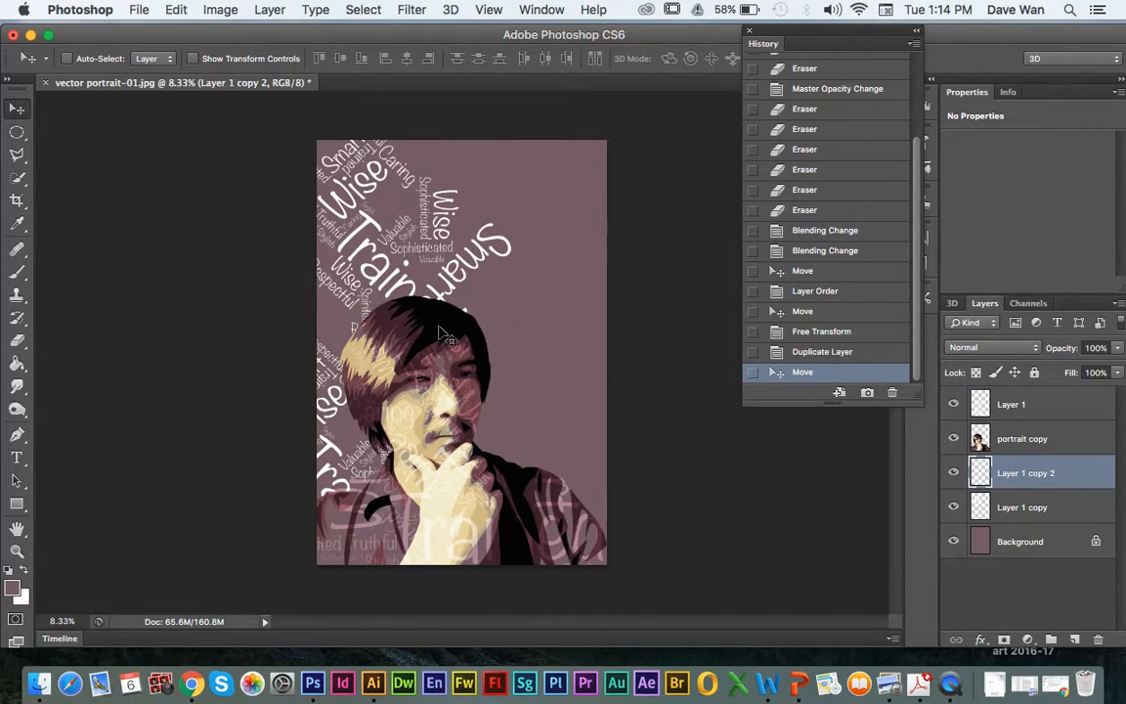
pyautogui.press('super+t')
pyautogui.moveTo(202, 335); pyautogui.dragTo(320, 380)
pyautogui.press('Return')
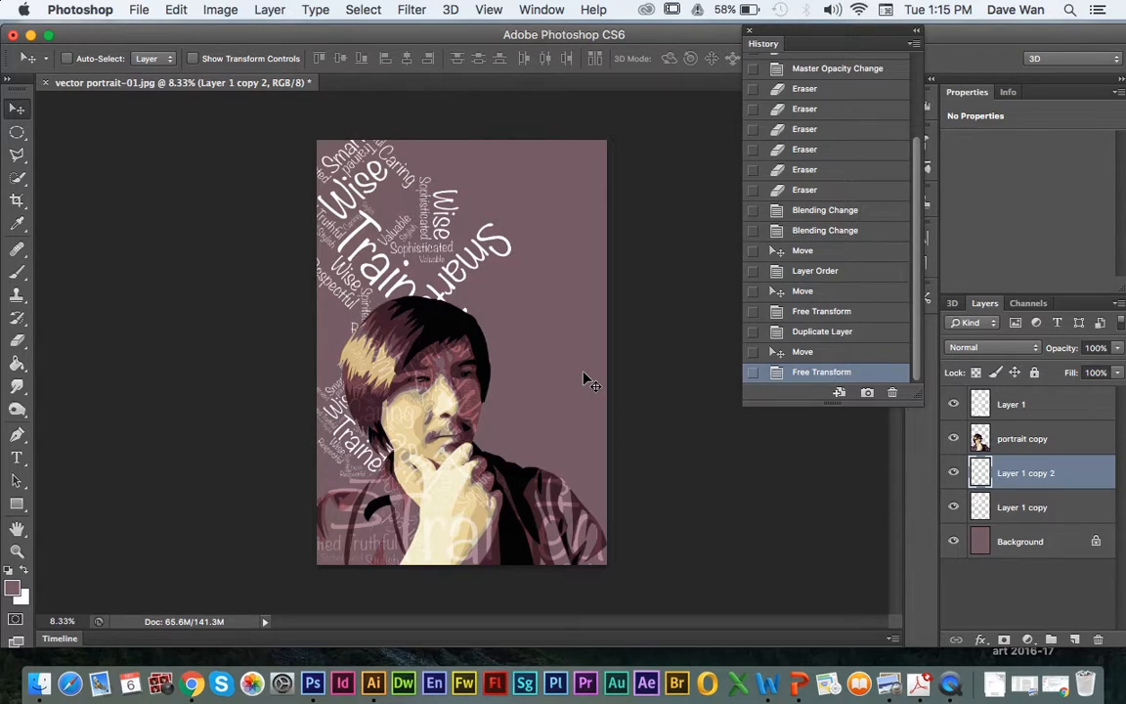
# Duplicate Layer 1 copy 2, scale the duplicate to about 192%, rotate it -105° and place it right of the face.
pyautogui.rightClick(1072, 481)
pyautogui.click(787, 109)
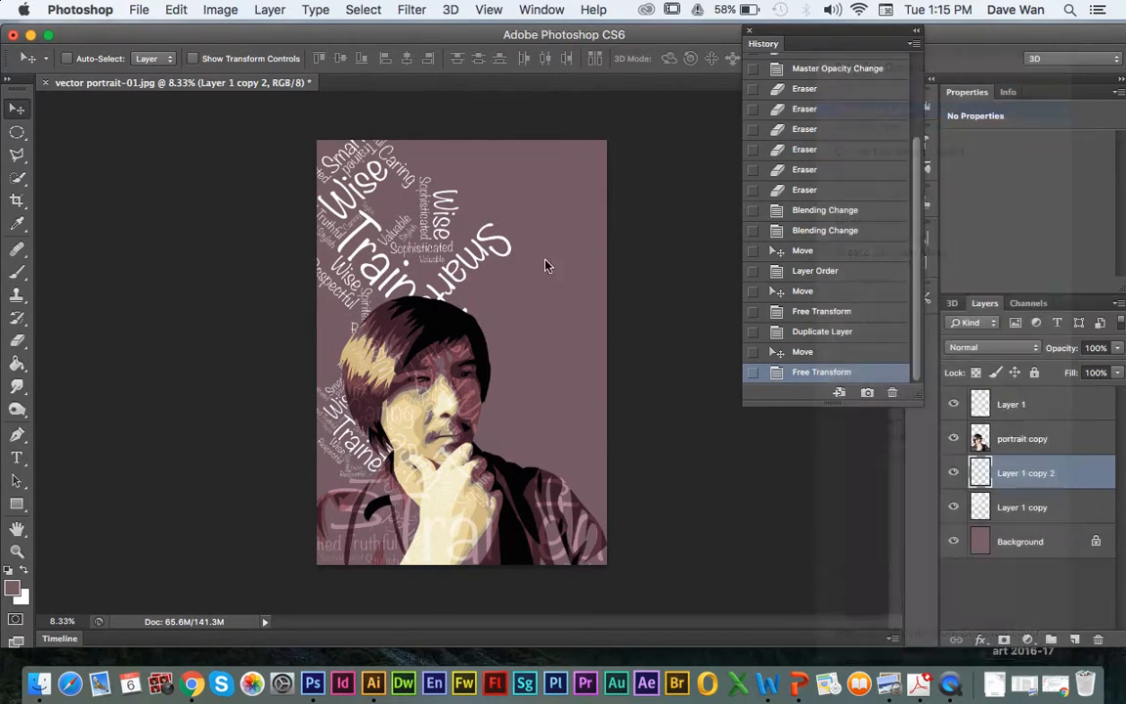
pyautogui.press('Return')
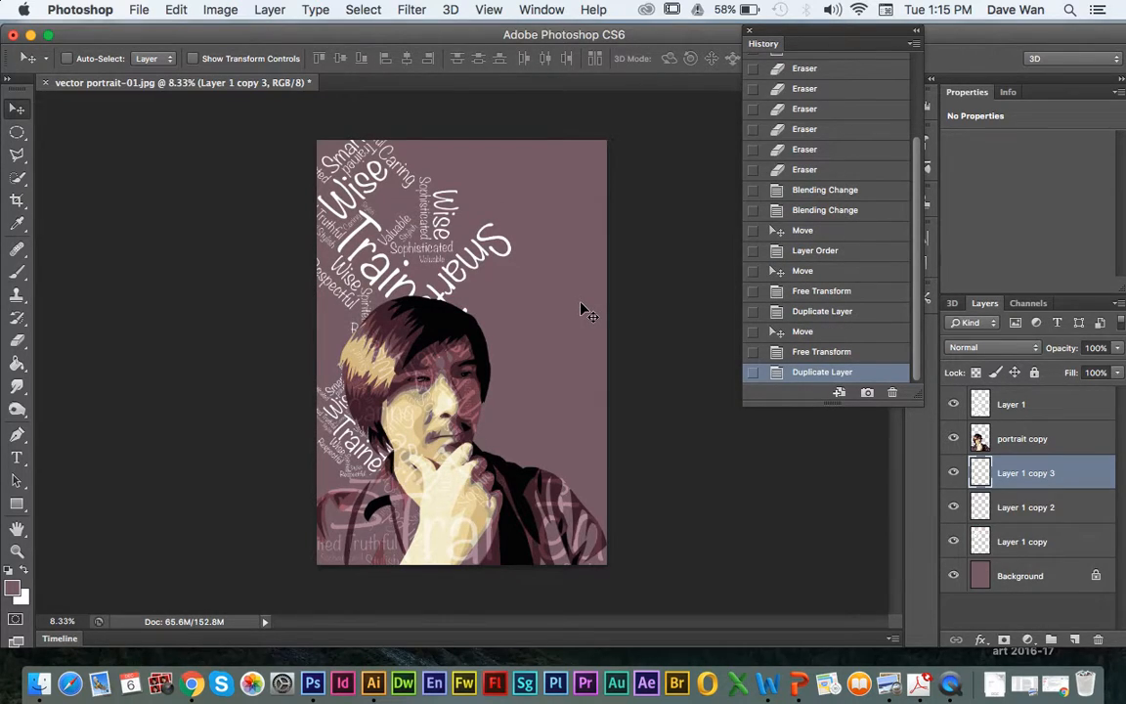
pyautogui.press('super+t')
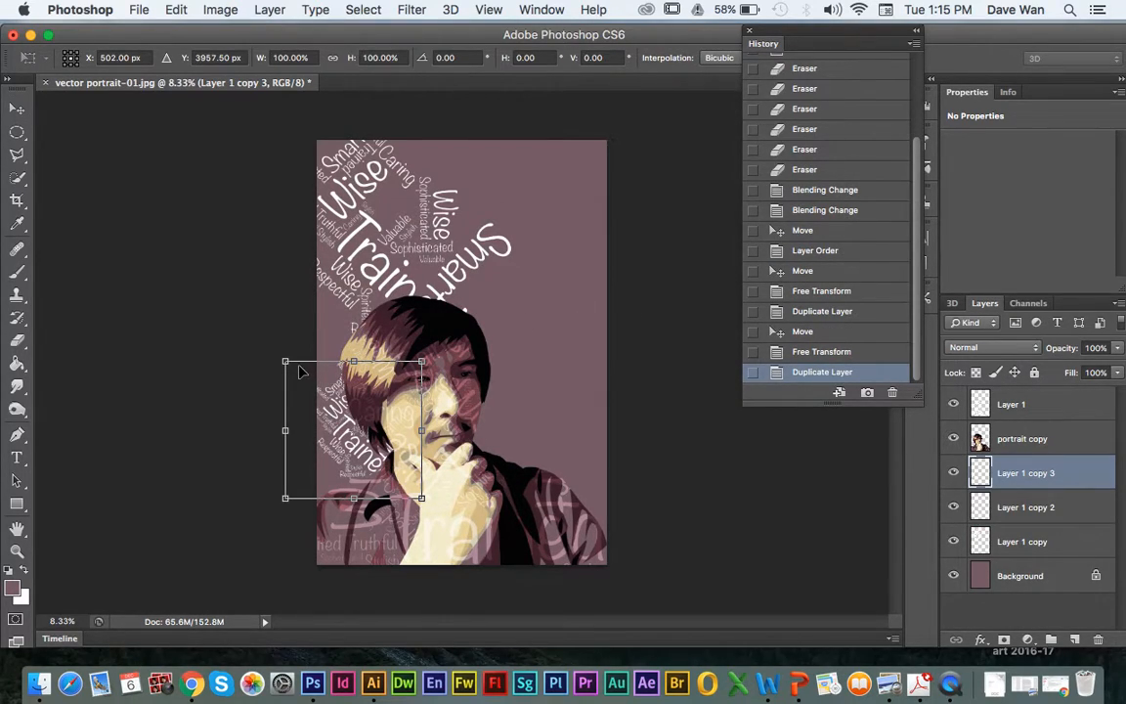
pyautogui.moveTo(285, 360); pyautogui.dragTo(158, 233)
pyautogui.moveTo(233, 324); pyautogui.dragTo(454, 329)
pyautogui.moveTo(371, 220); pyautogui.dragTo(508, 506)
pyautogui.moveTo(547, 442); pyautogui.dragTo(496, 445)
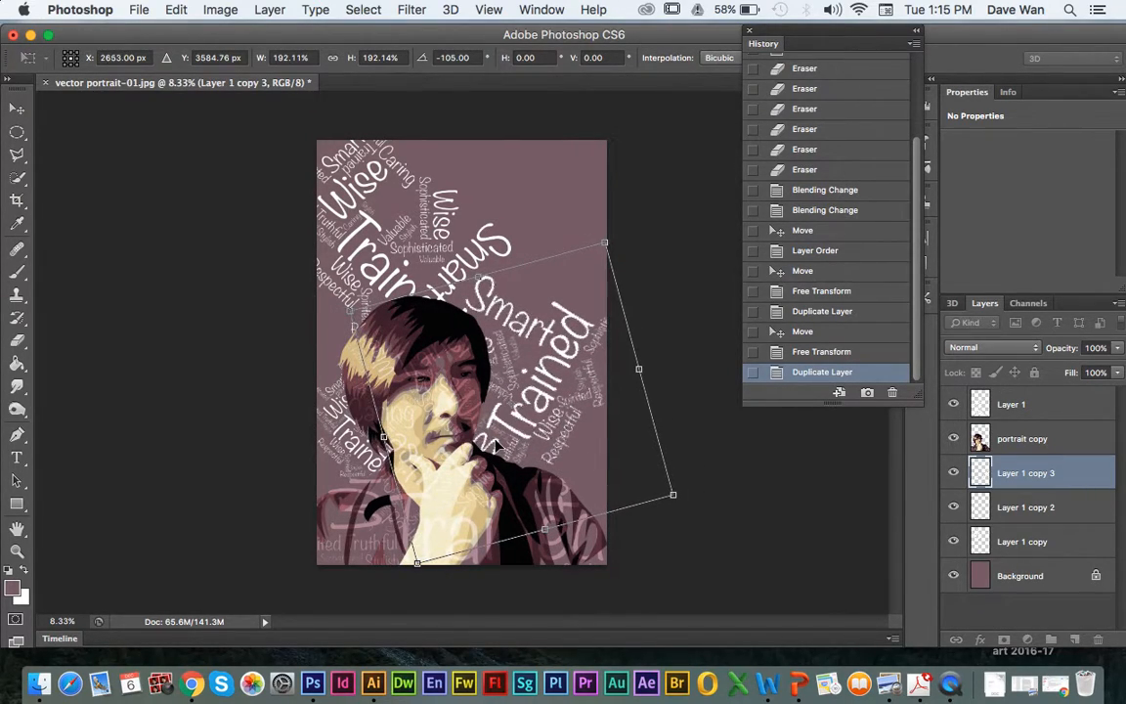
# Nudge the rotated word cloud slightly up and to the left beside the head and apply the transformation.
pyautogui.press('Up')
pyautogui.press('Up')
pyautogui.press('Up')
pyautogui.press('Up')
pyautogui.press('Up')
pyautogui.press('Left')
pyautogui.press('Left')
pyautogui.press('Left')
pyautogui.press('Left')
pyautogui.press('Left')
pyautogui.press('Left')
pyautogui.press('Left')
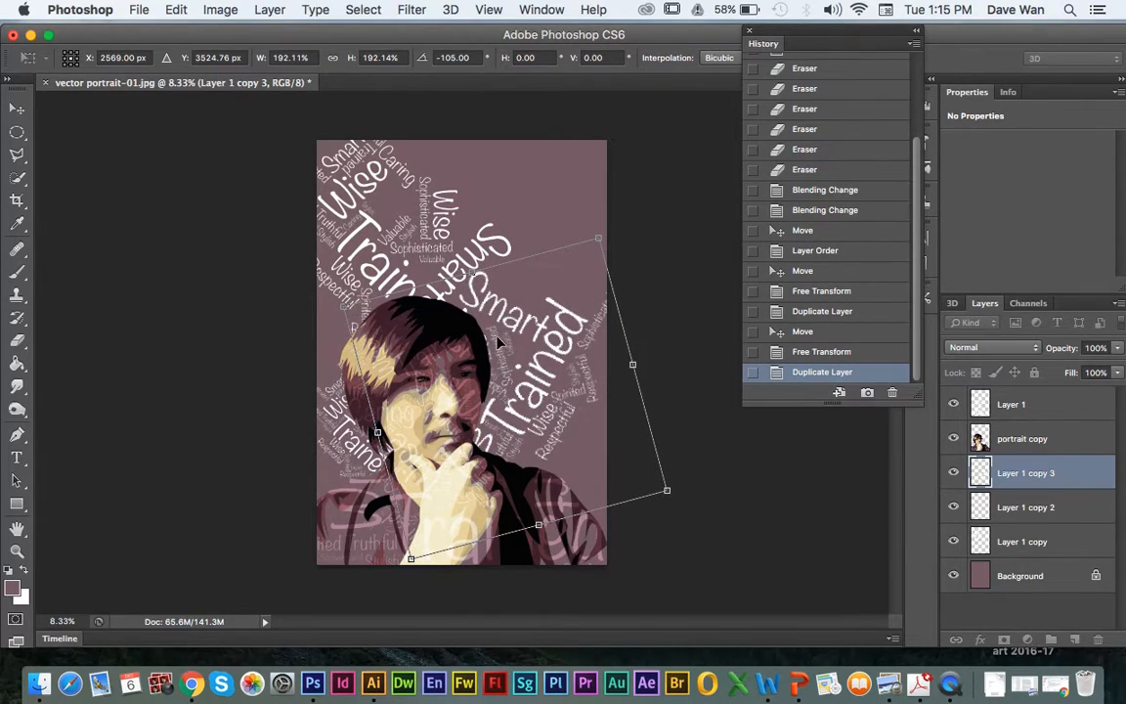
pyautogui.press('Return')
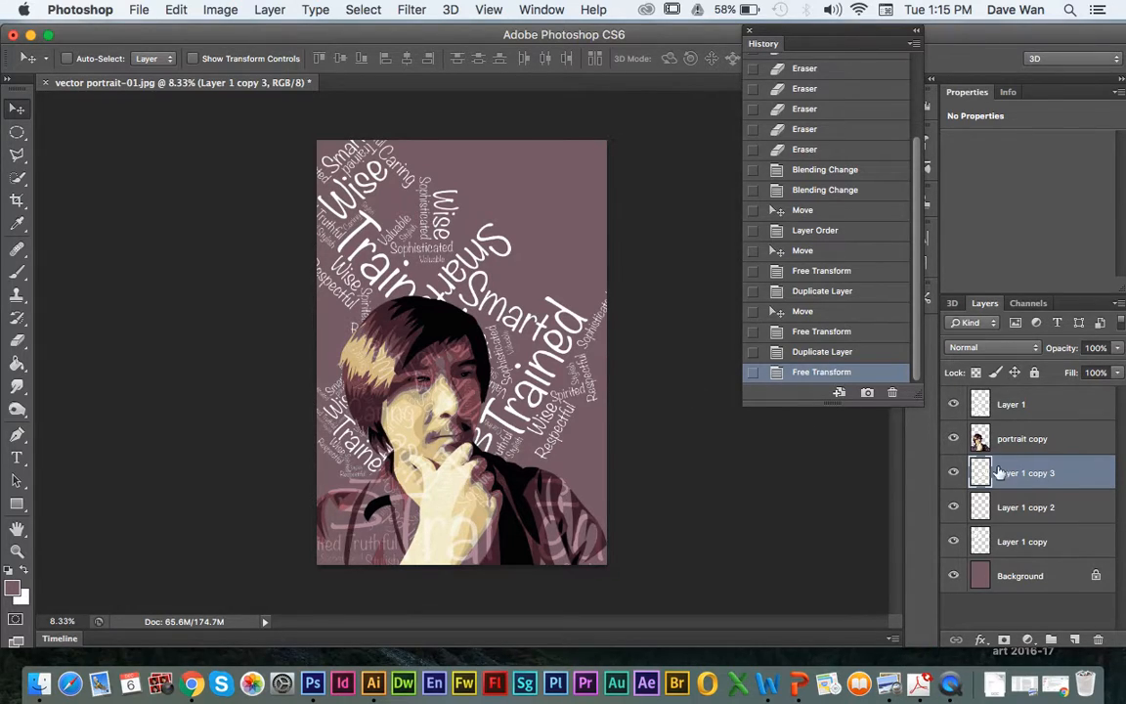
# Enlarge the Layer 1 copy 3 word cloud further, extending it down over the area right of the face.
pyautogui.press('super+t')
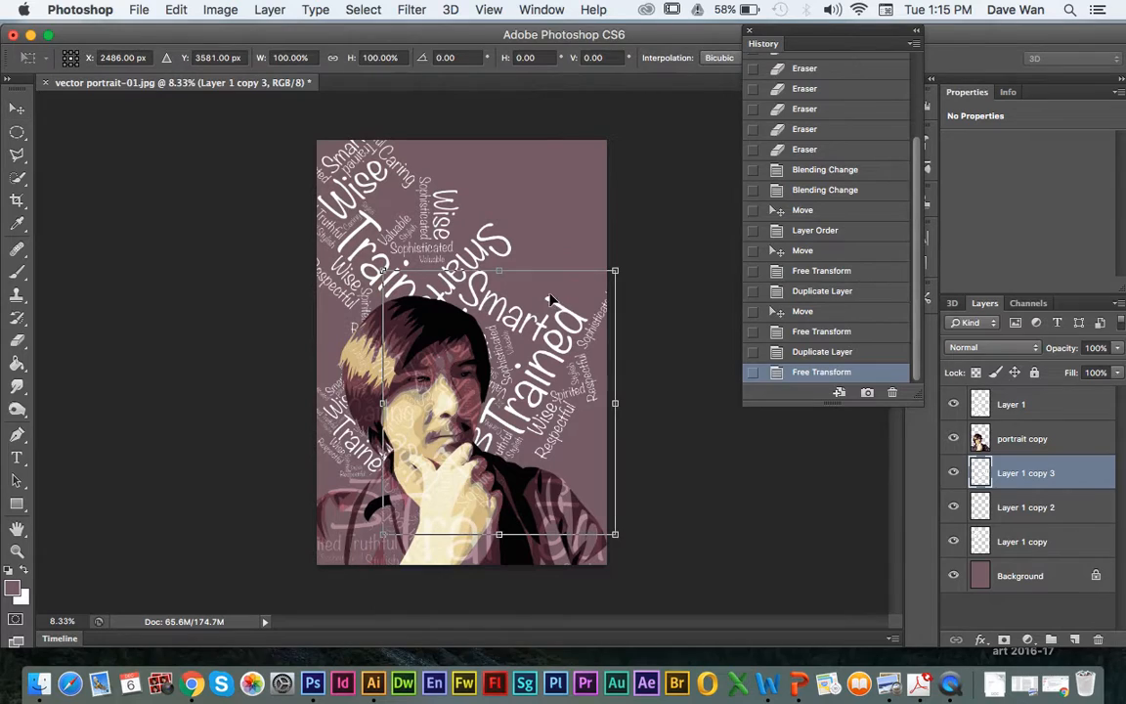
pyautogui.moveTo(616, 535); pyautogui.dragTo(689, 614)
pyautogui.moveTo(540, 500); pyautogui.dragTo(553, 503)
pyautogui.moveTo(544, 504)
pyautogui.mouseDown()
pyautogui.moveTo(559, 503)
pyautogui.moveTo(549, 499)
pyautogui.moveTo(563, 465)
pyautogui.moveTo(552, 501)
pyautogui.mouseUp()
pyautogui.press('Return')
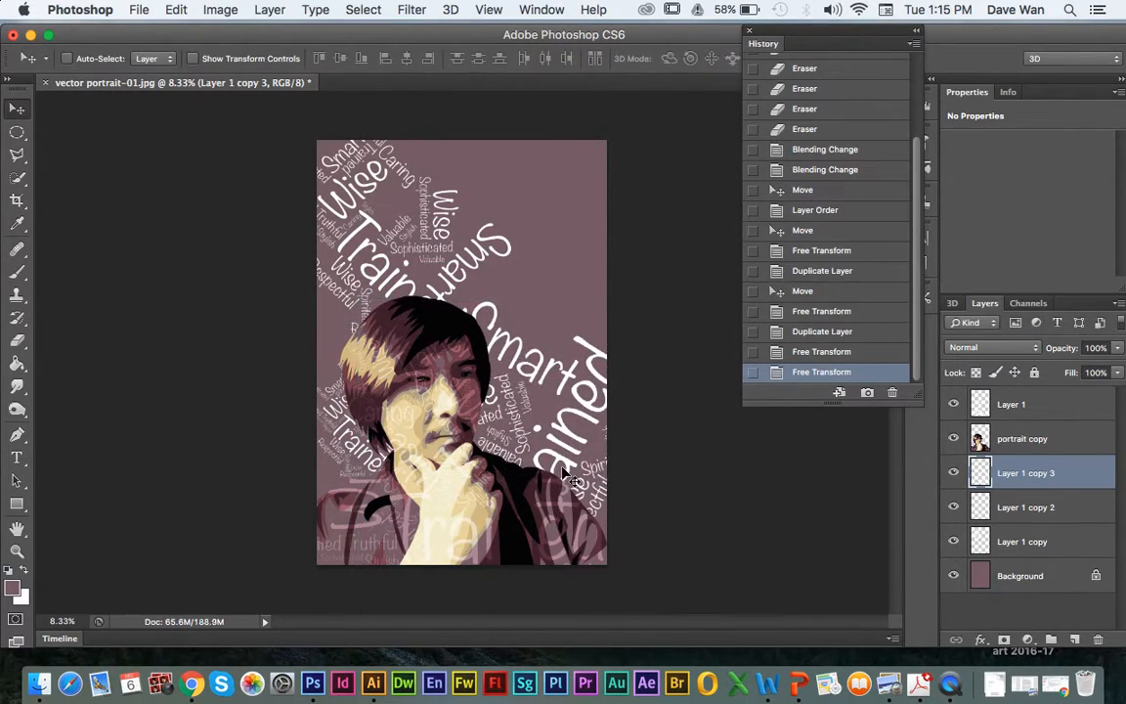
# Duplicate Layer 1 copy 3 and move the duplicate up into the background above the head.
pyautogui.rightClick(1050, 475)
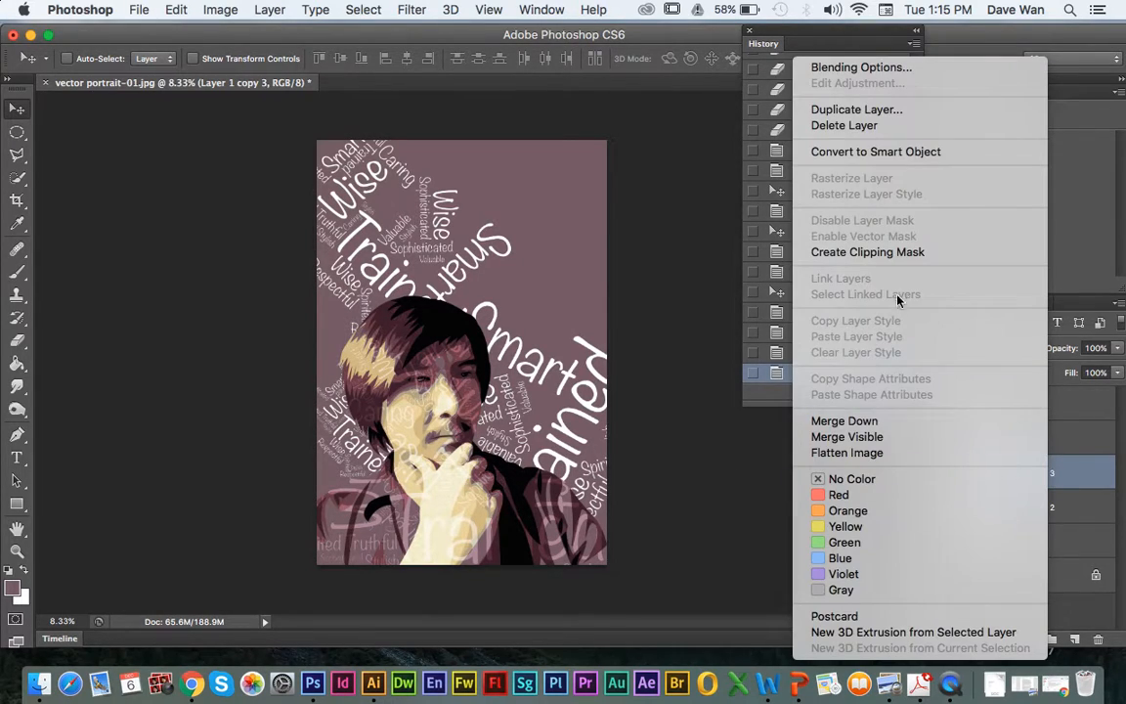
pyautogui.click(856, 109)
pyautogui.click(735, 266)
pyautogui.moveTo(464, 374); pyautogui.dragTo(454, 217)
# Shrink the Layer 1 copy 4 word cloud to slightly over half size and place it in the poster's upper-right corner.
pyautogui.hotkey('ctrl', 't')
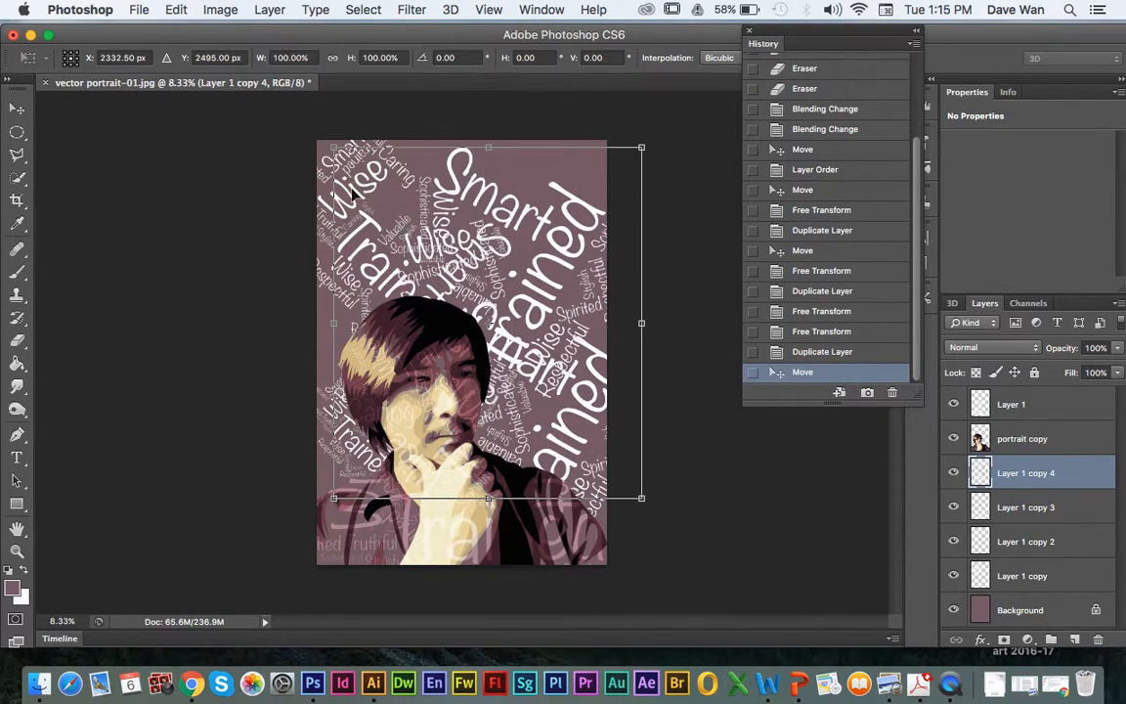
pyautogui.moveTo(334, 150); pyautogui.dragTo(501, 315)
pyautogui.moveTo(546, 384); pyautogui.dragTo(559, 219)
pyautogui.moveTo(495, 153); pyautogui.dragTo(525, 186)
pyautogui.moveTo(559, 248); pyautogui.dragTo(559, 168)
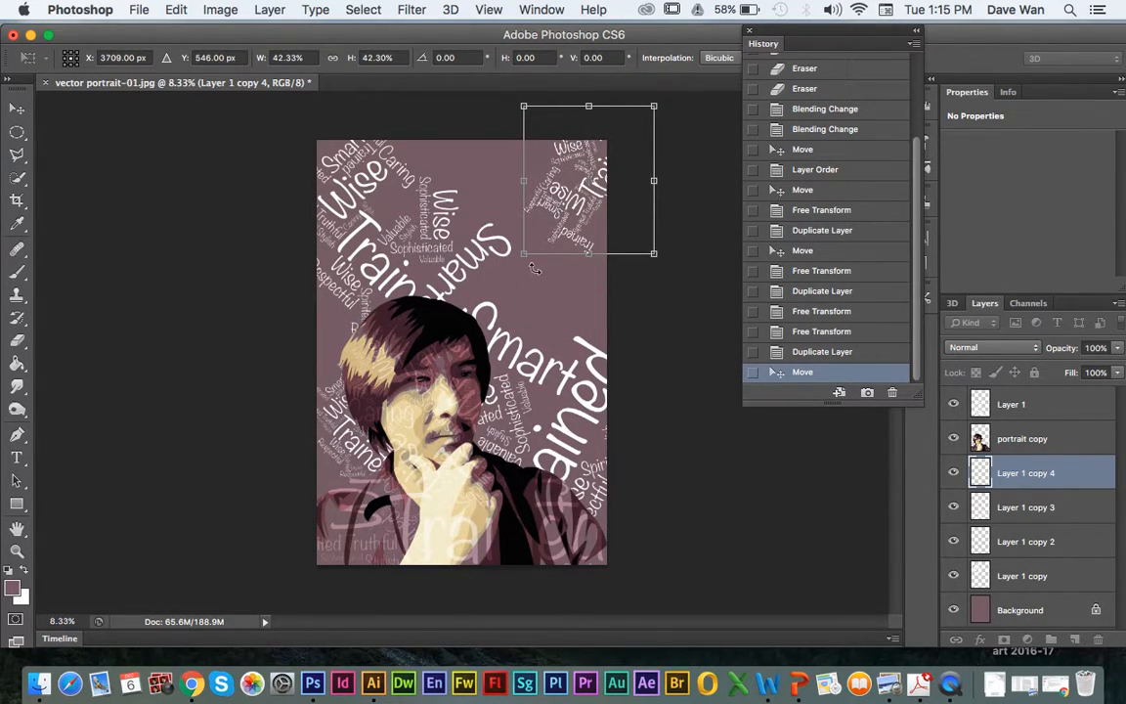
pyautogui.moveTo(523, 254); pyautogui.dragTo(499, 282)
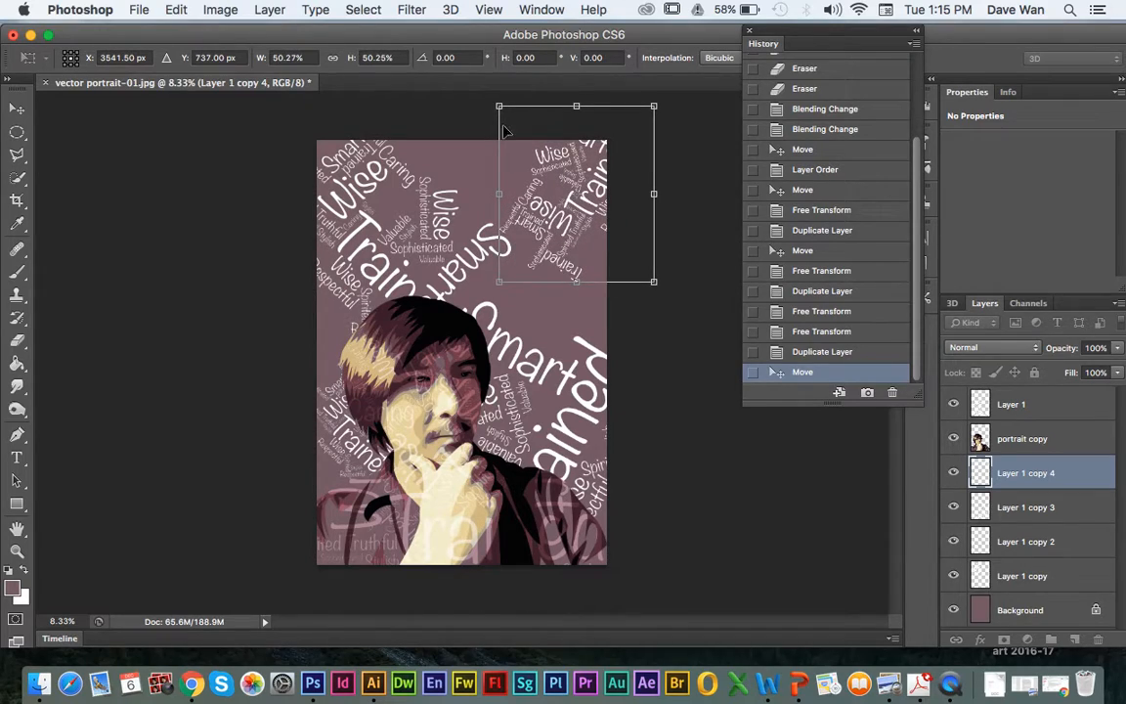
pyautogui.moveTo(483, 106); pyautogui.dragTo(501, 91)
pyautogui.press('Return')
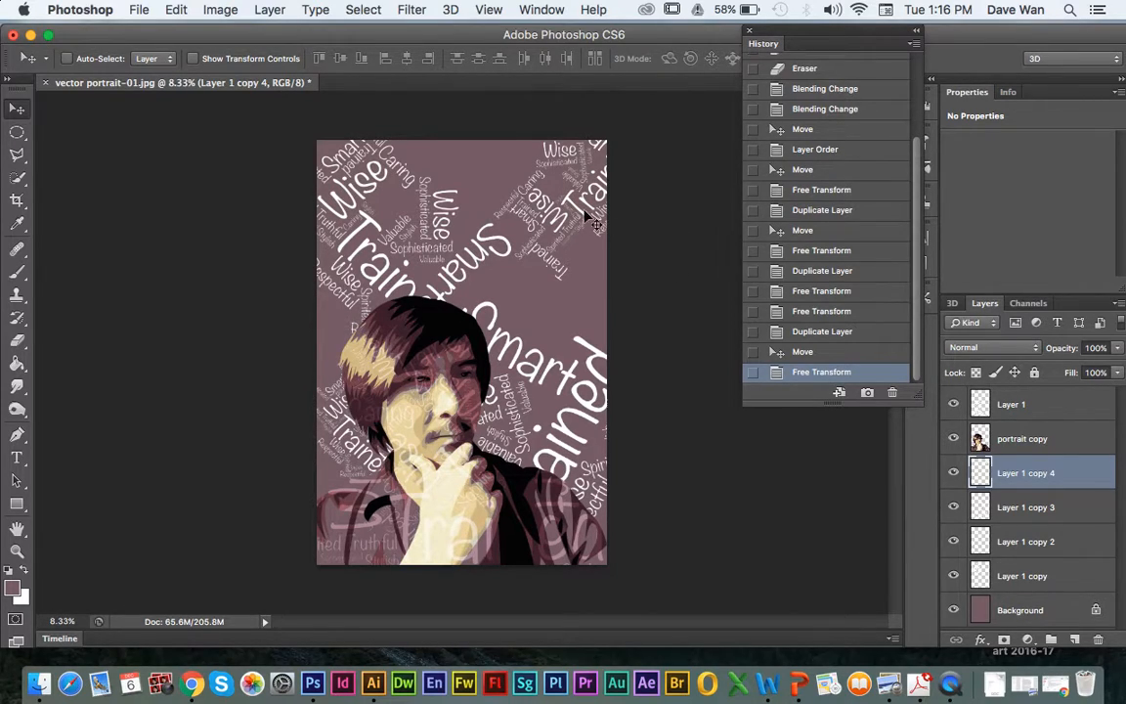
# Move the Layer 1 copy 4 word cloud down to the right of the head, over the large words.
pyautogui.moveTo(551, 196); pyautogui.dragTo(536, 334)
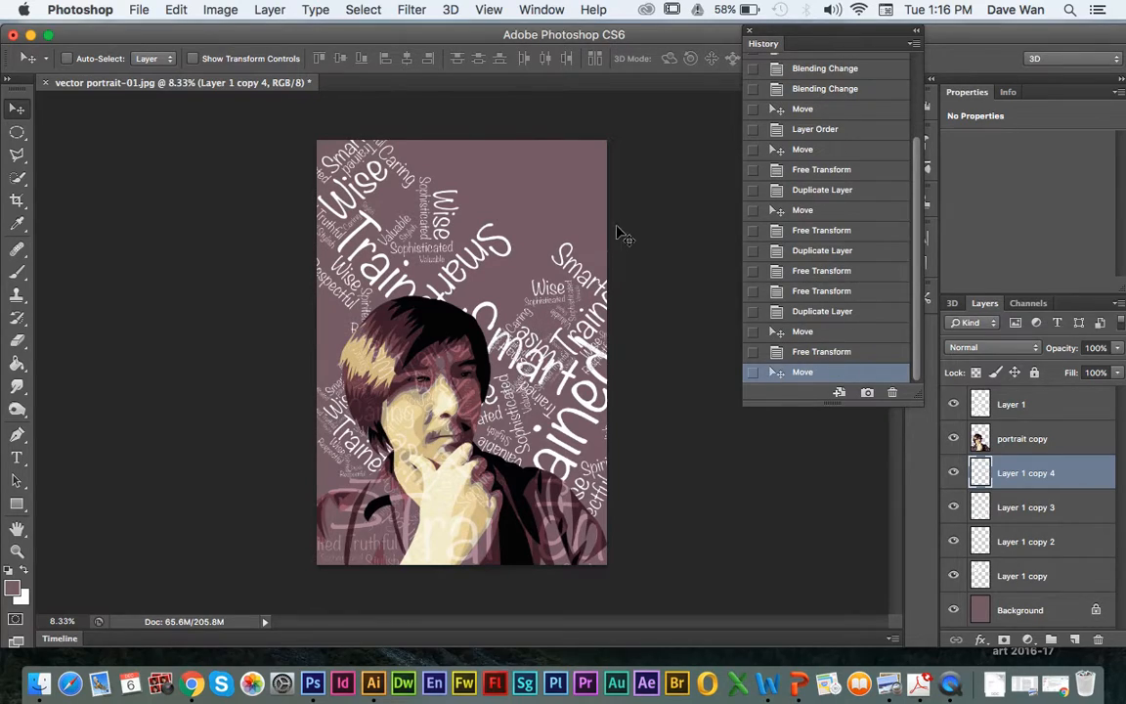
pyautogui.hotkey('ctrl', 't')
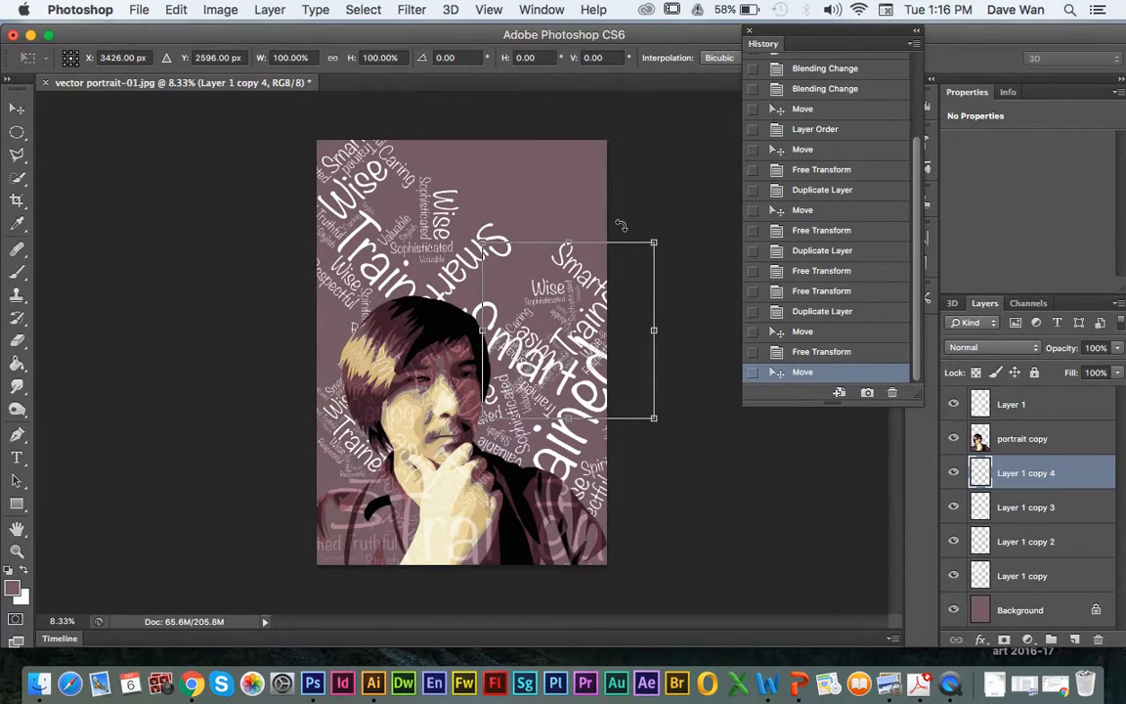
pyautogui.press('Return')
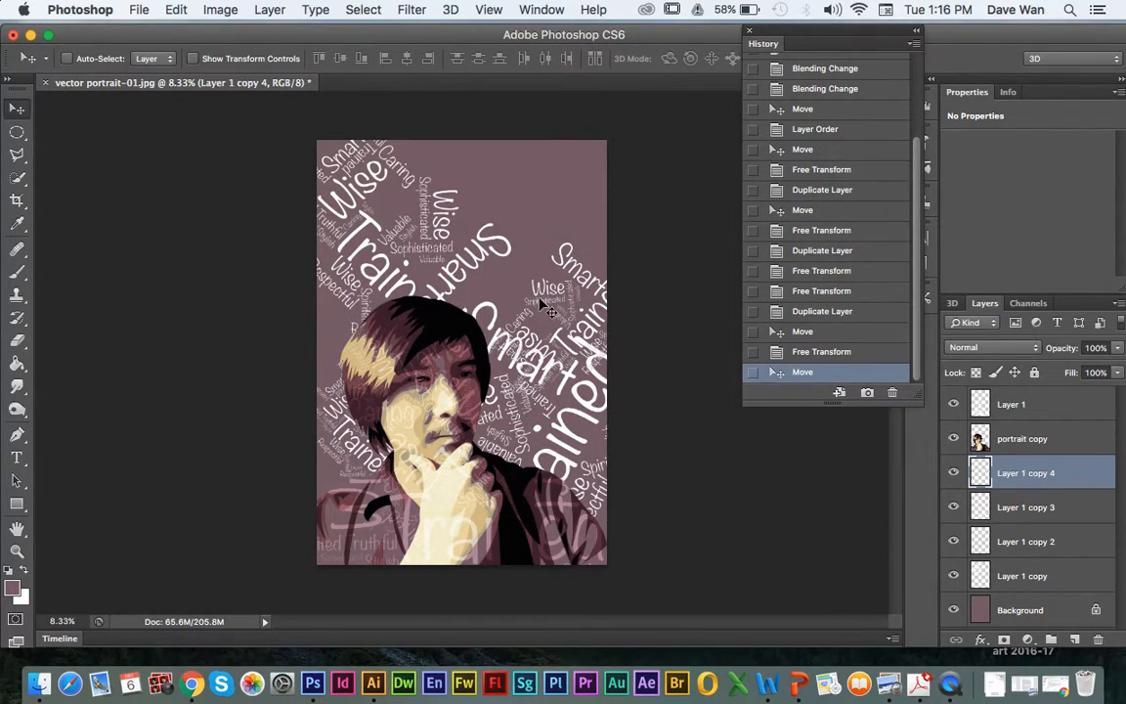
# Merge Layer 1 copy 4, copy 3 and copy 2 down into Layer 1 copy.
pyautogui.rightClick(1037, 474)
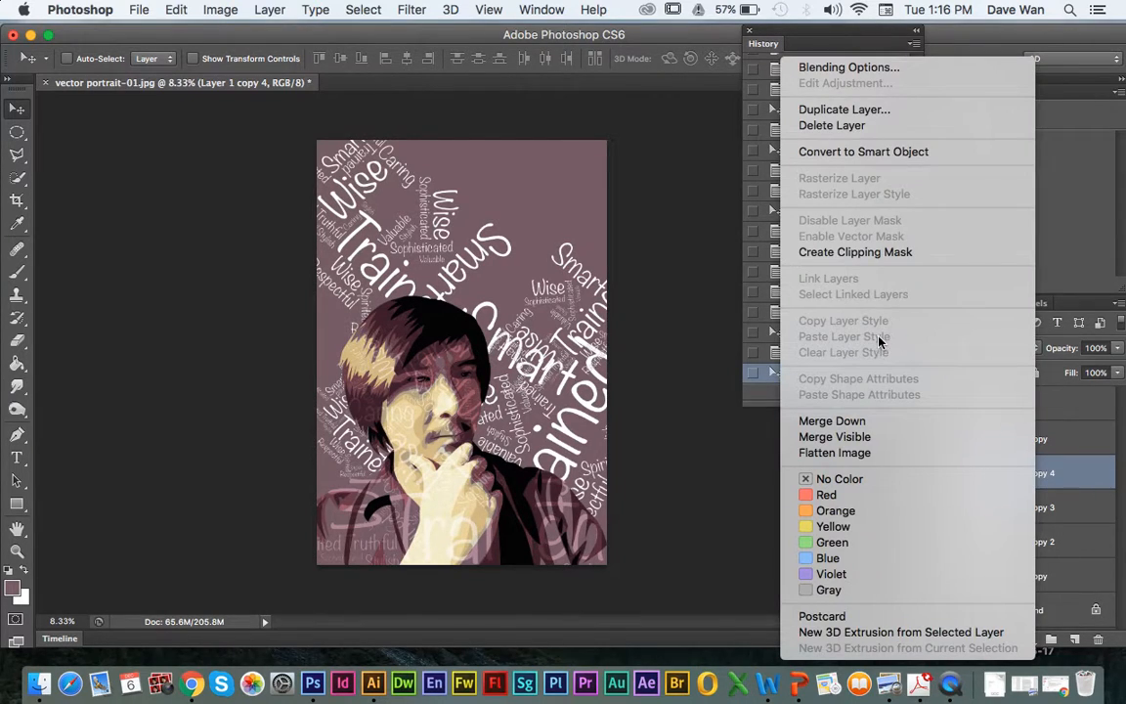
pyautogui.click(711, 313)
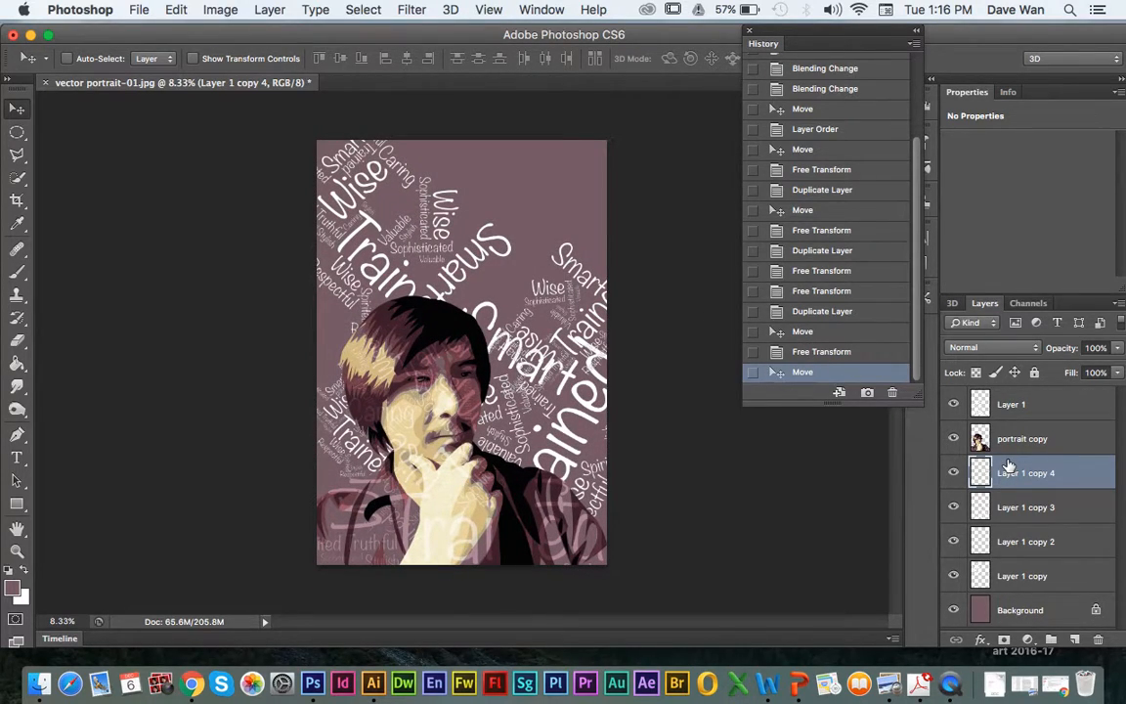
pyautogui.press('super+e')
pyautogui.press('super+e')
pyautogui.press('super+e')
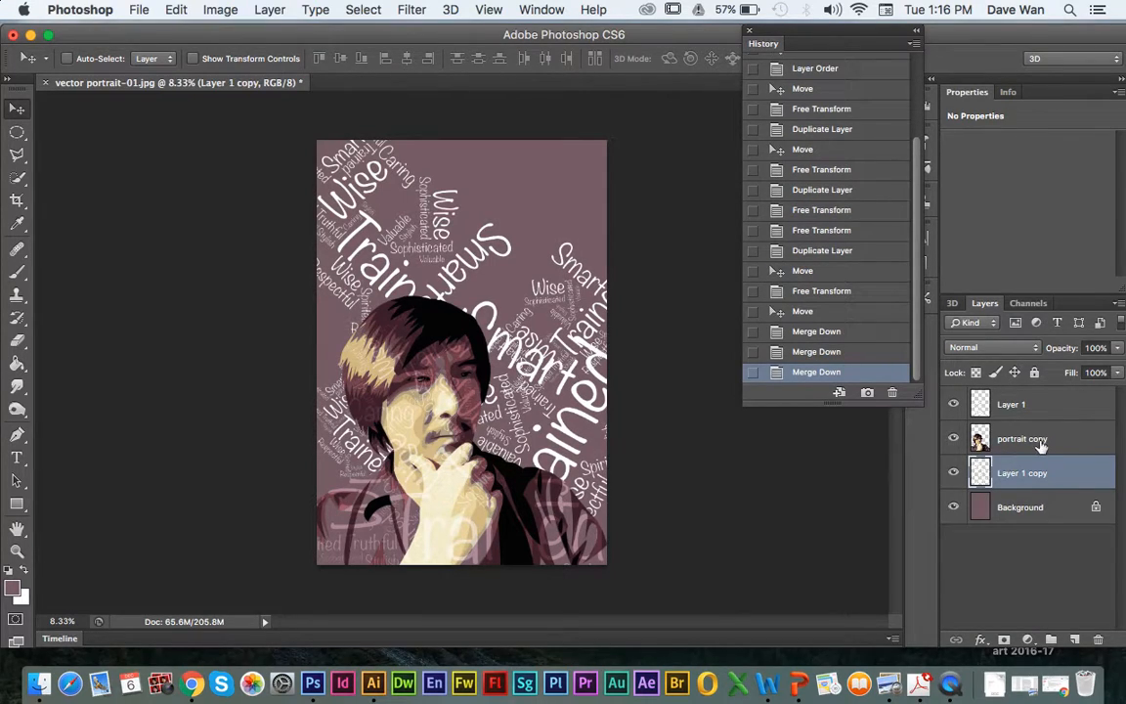
# Try a different opacity on the merged Layer 1 copy and set it to 100%.
pyautogui.click(1119, 348)
pyautogui.moveTo(1073, 371); pyautogui.dragTo(1122, 369)
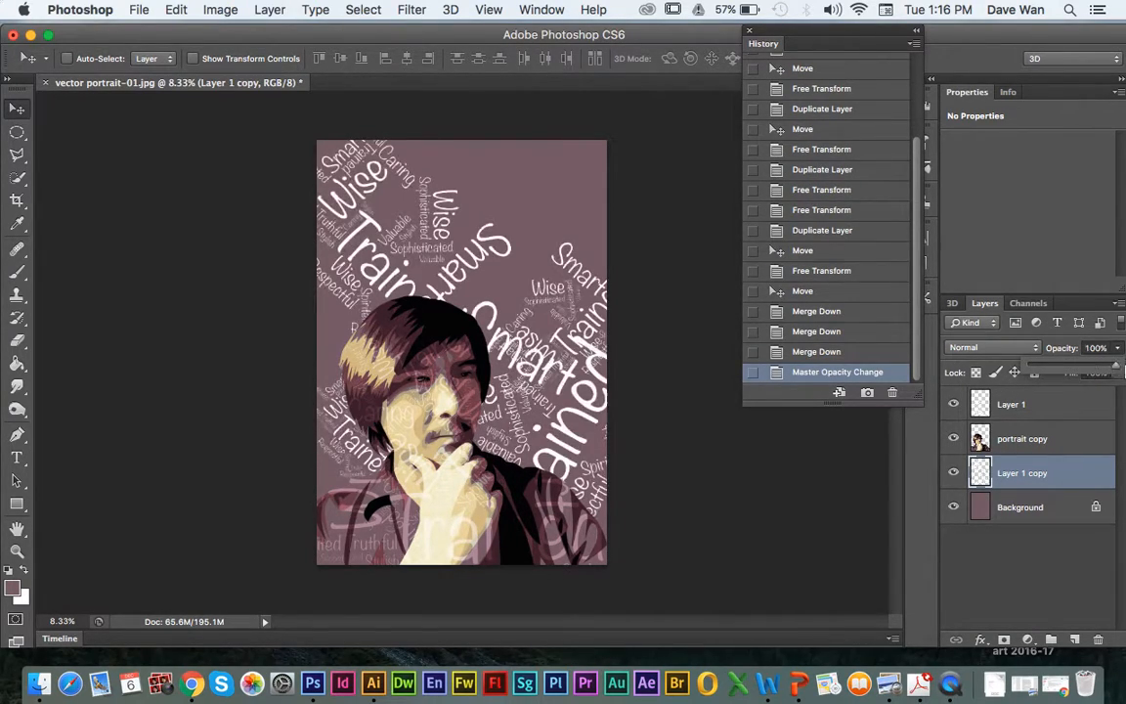
# Set Layer 1's opacity to 50% and deselect all layers.
pyautogui.click(1070, 404)
pyautogui.click(1065, 436)
pyautogui.click(1073, 404)
pyautogui.click(1117, 350)
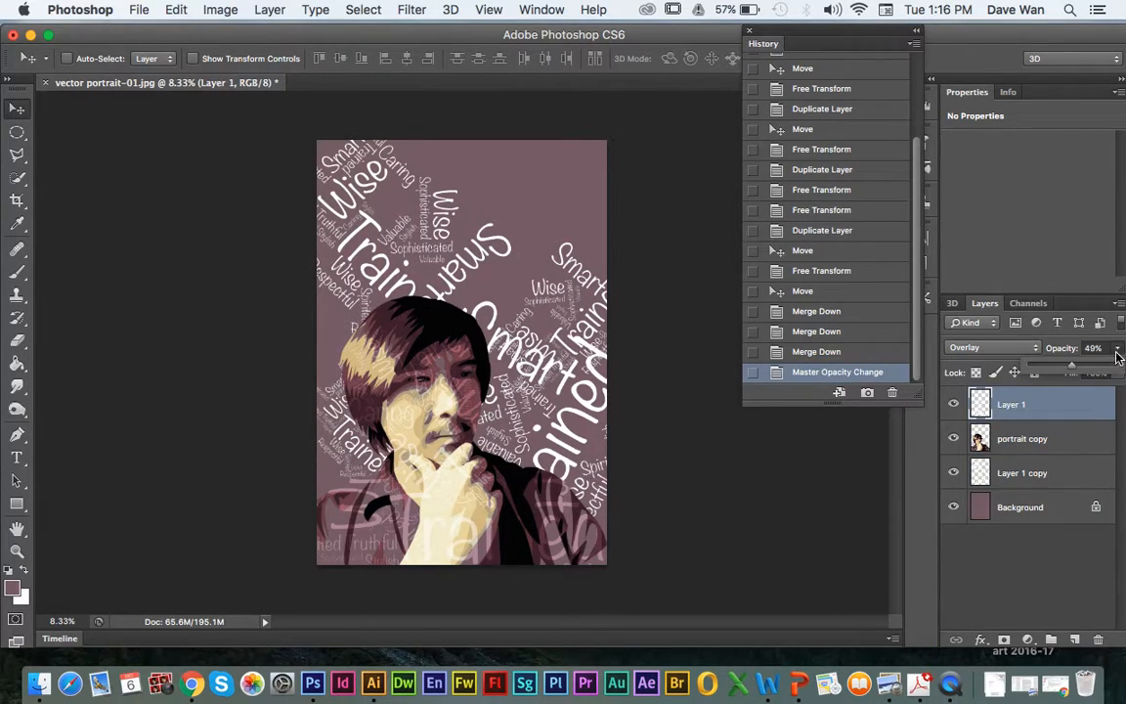
pyautogui.moveTo(1069, 367); pyautogui.dragTo(1063, 367)
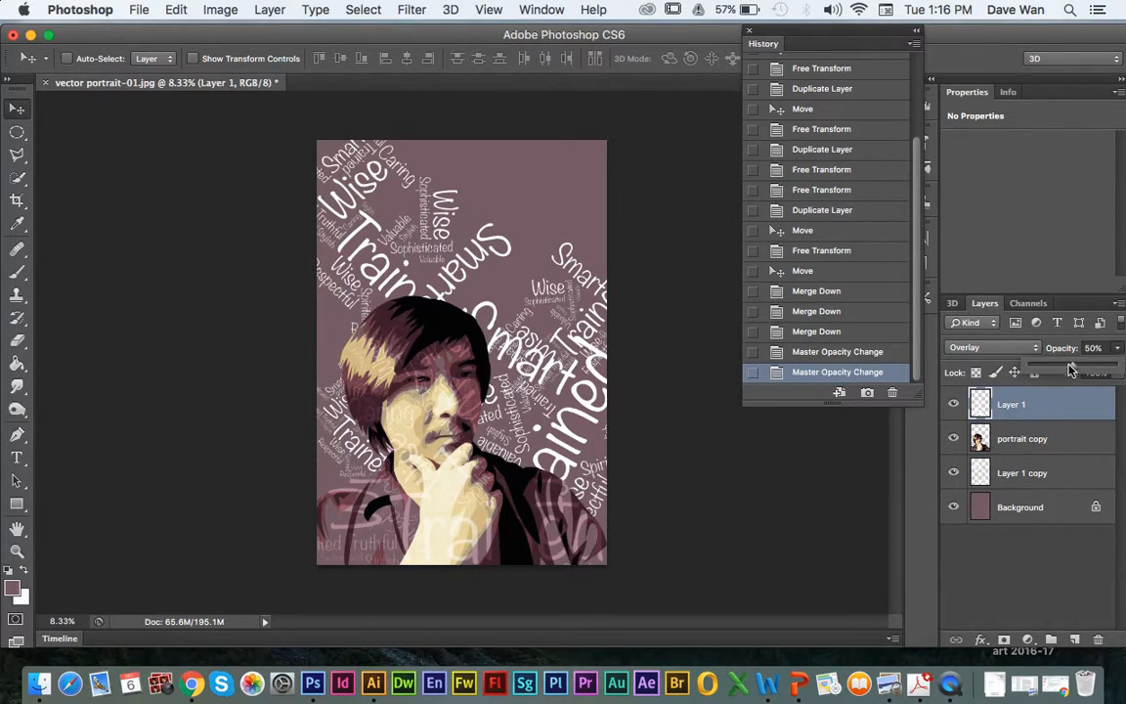
pyautogui.click(967, 586)
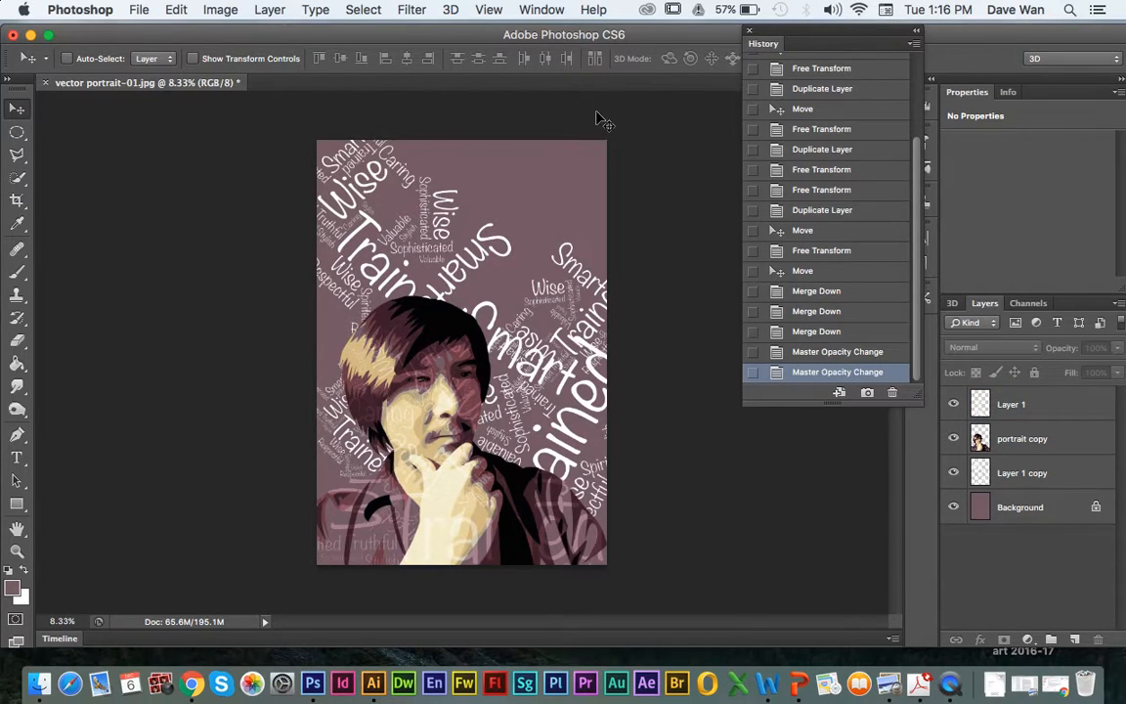
# Move the Photoshop window down to uncover the desktop and switch to Finder.
pyautogui.moveTo(584, 39); pyautogui.dragTo(589, 93)
pyautogui.click(467, 51)
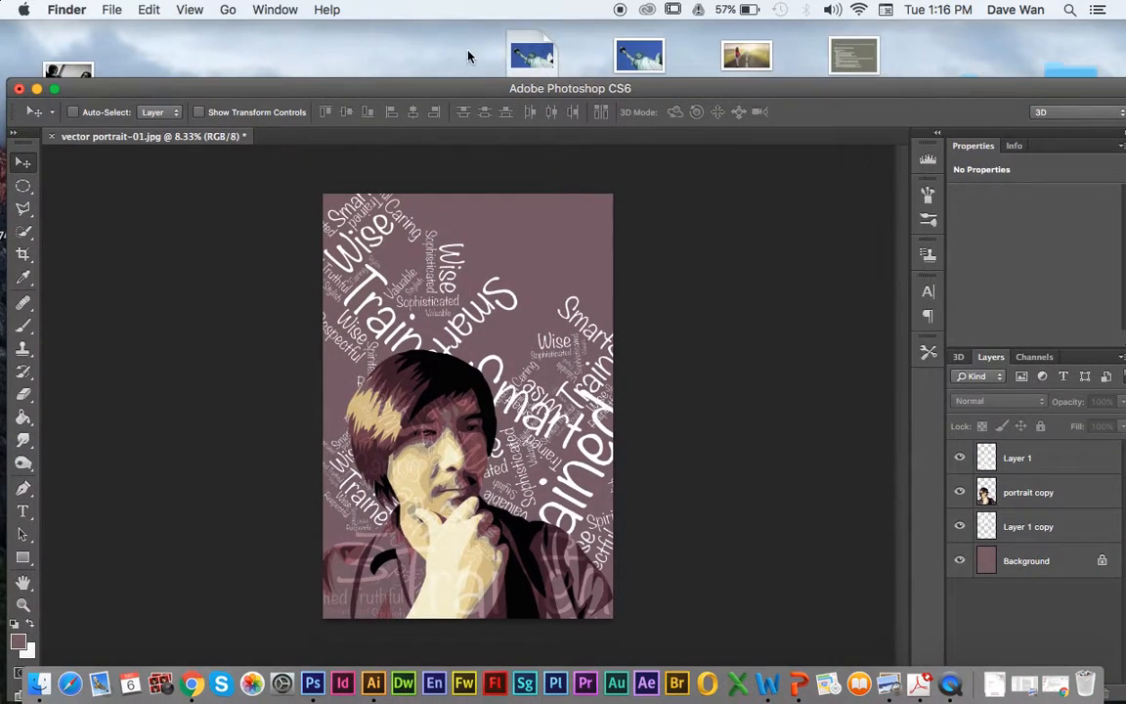